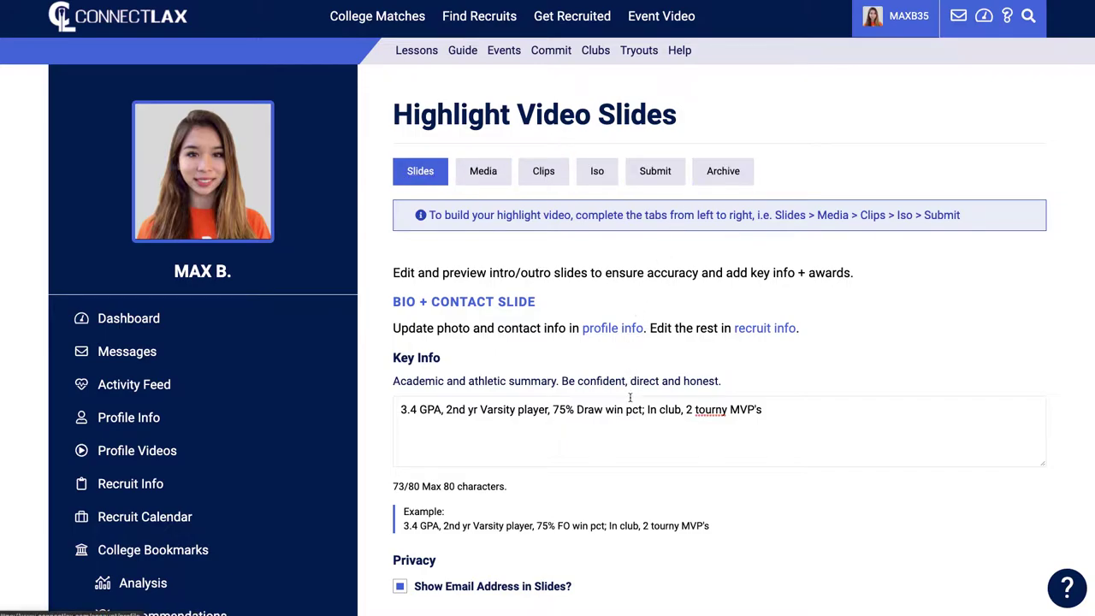
# Read the Key Info text on the Slides page, highlighting the note about editing recruit info
pyautogui.scroll(-2, 629, 397)
pyautogui.moveTo(764, 246); pyautogui.dragTo(383, 250)
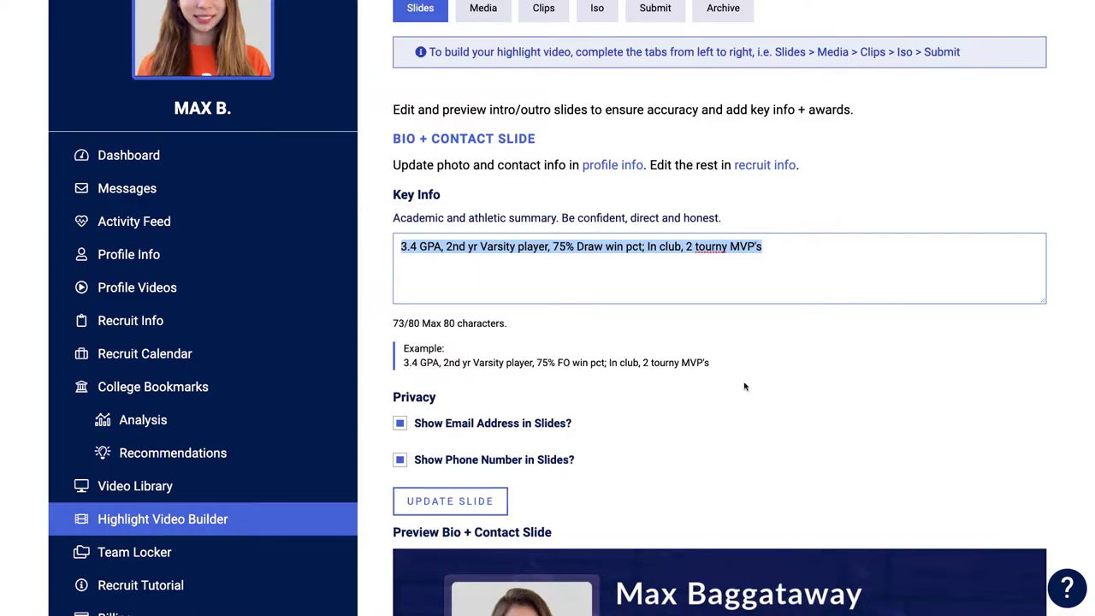
pyautogui.scroll(-5, 744, 389)
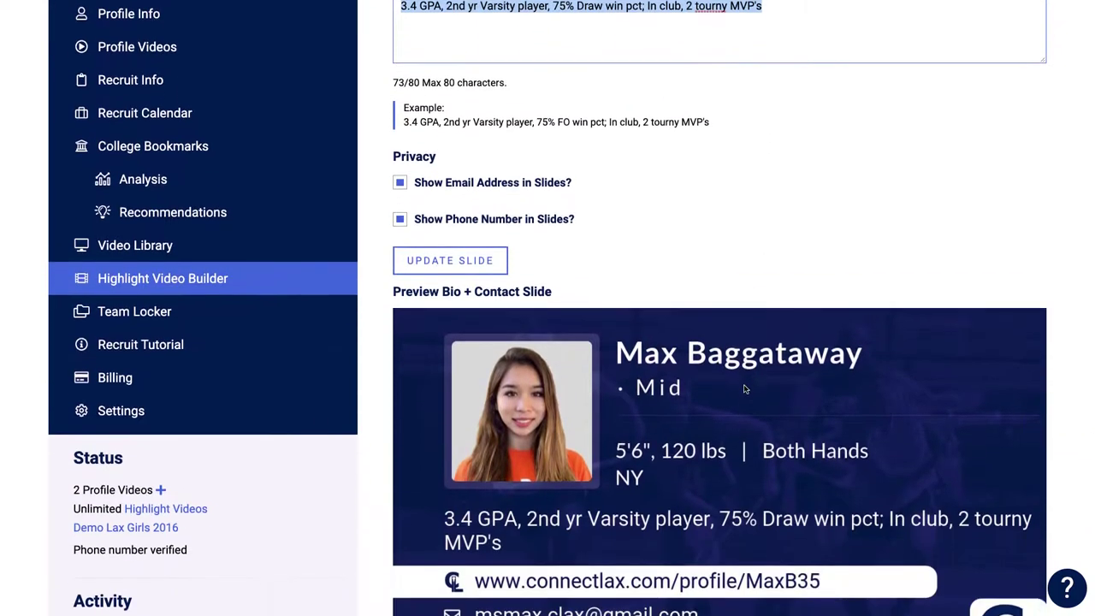
pyautogui.scroll(-1, 744, 389)
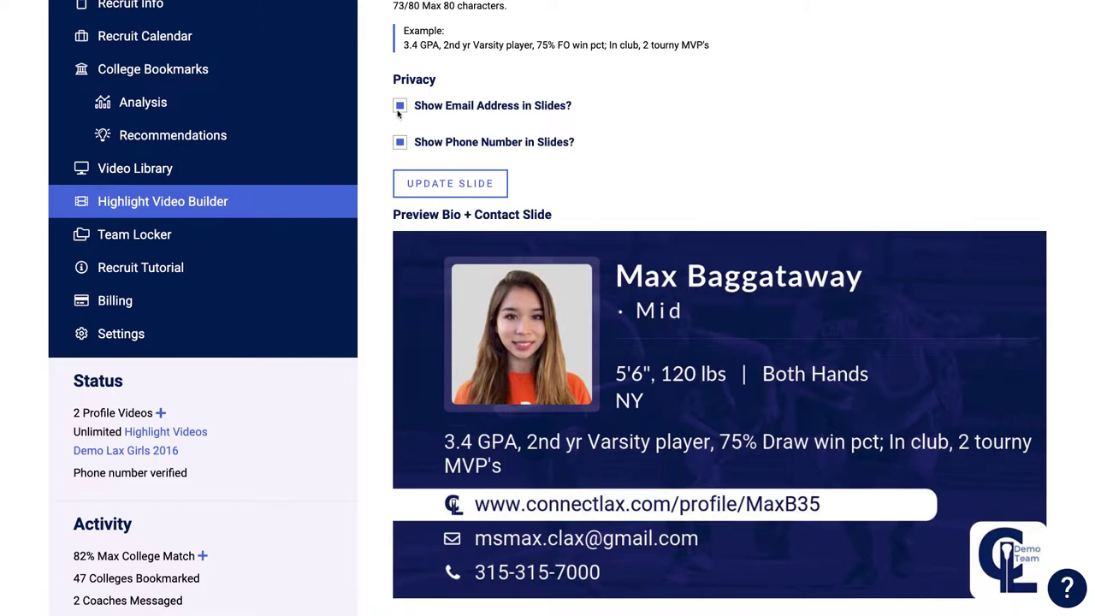
pyautogui.scroll(-1, 555, 425)
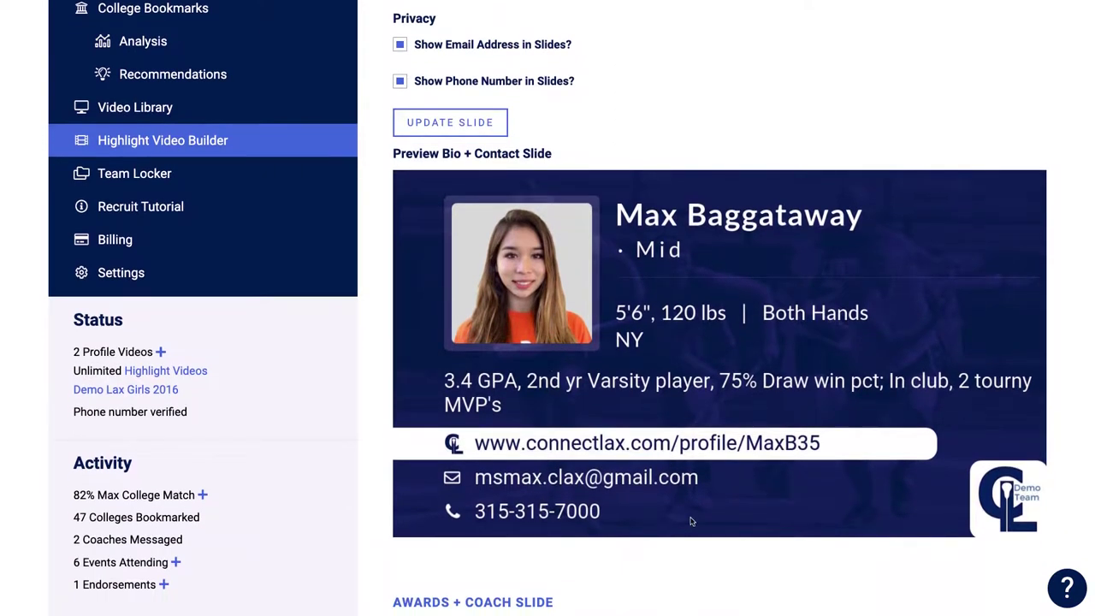
pyautogui.scroll(8, 691, 521)
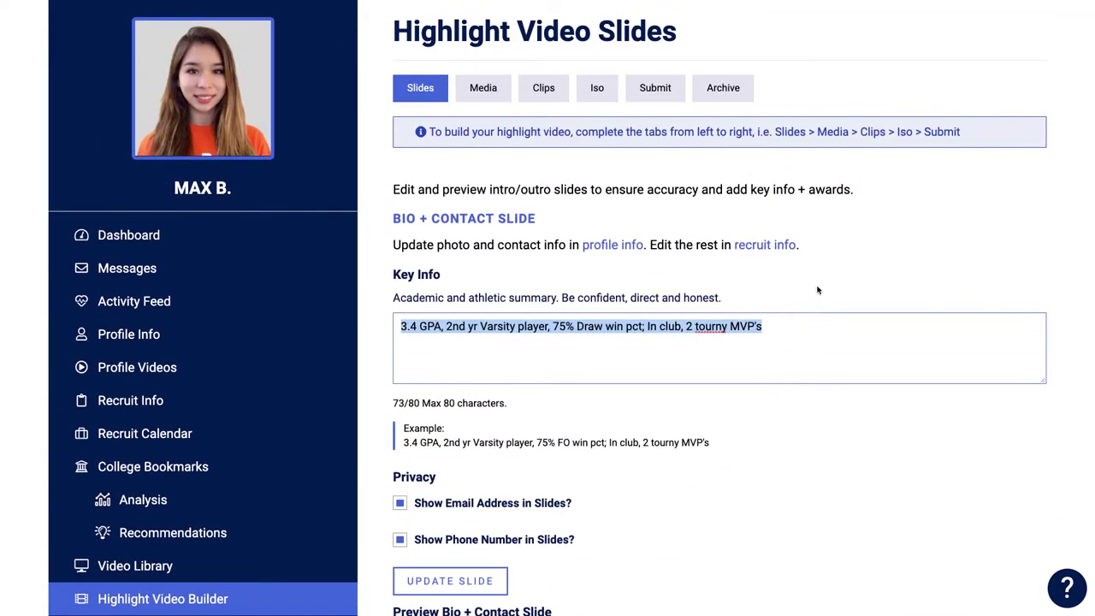
pyautogui.click(804, 246)
pyautogui.moveTo(804, 247); pyautogui.dragTo(647, 245)
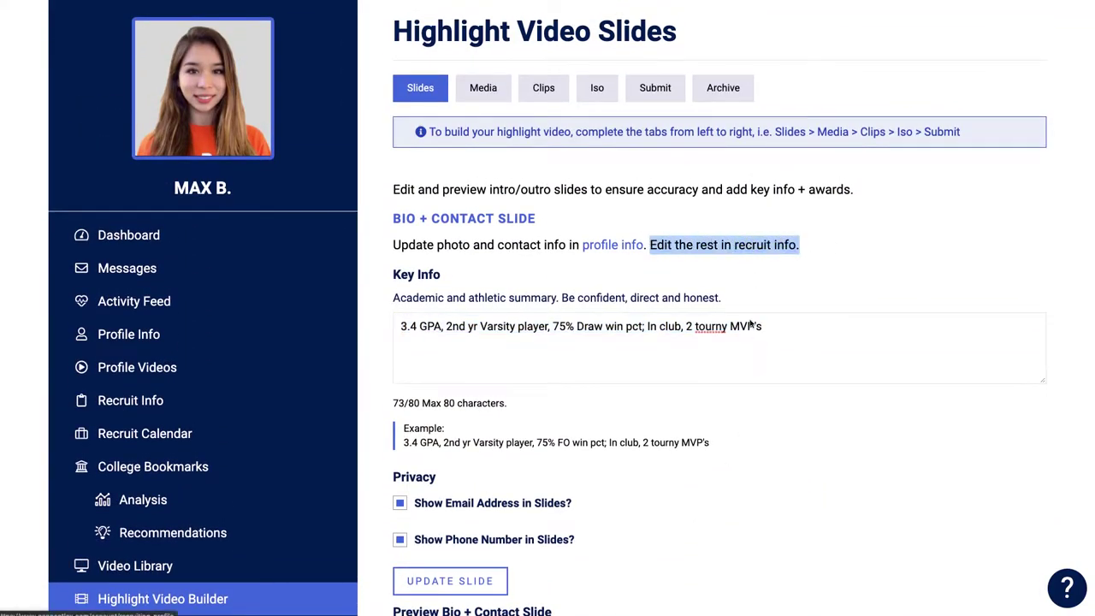
pyautogui.scroll(-5, 744, 333)
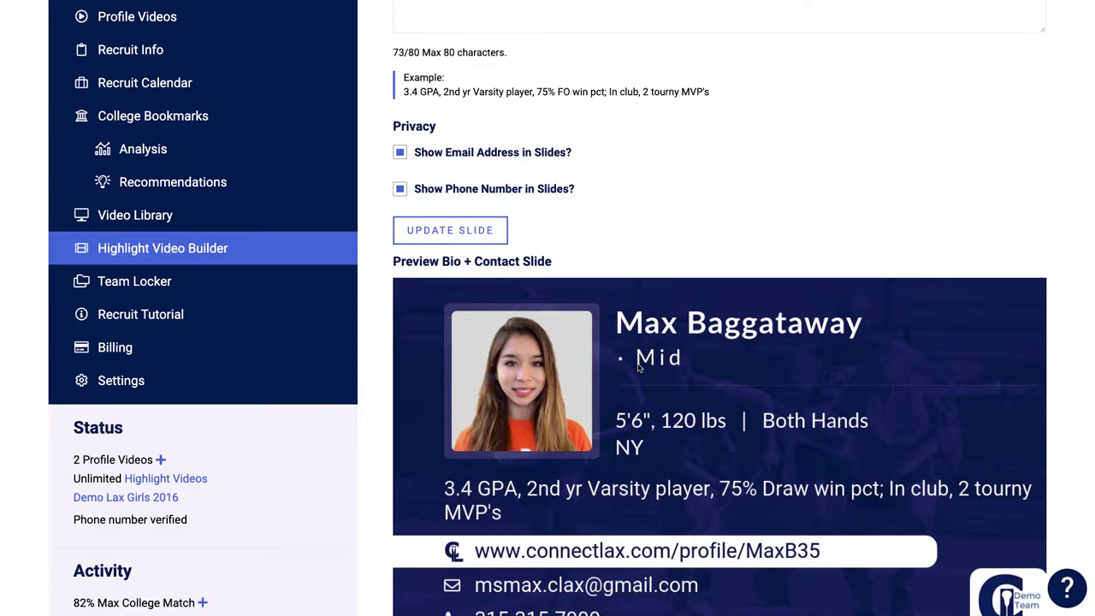
pyautogui.scroll(5, 637, 366)
# Set the Graduation Year to 2021 in recruit info and save all changes
pyautogui.click(777, 227)
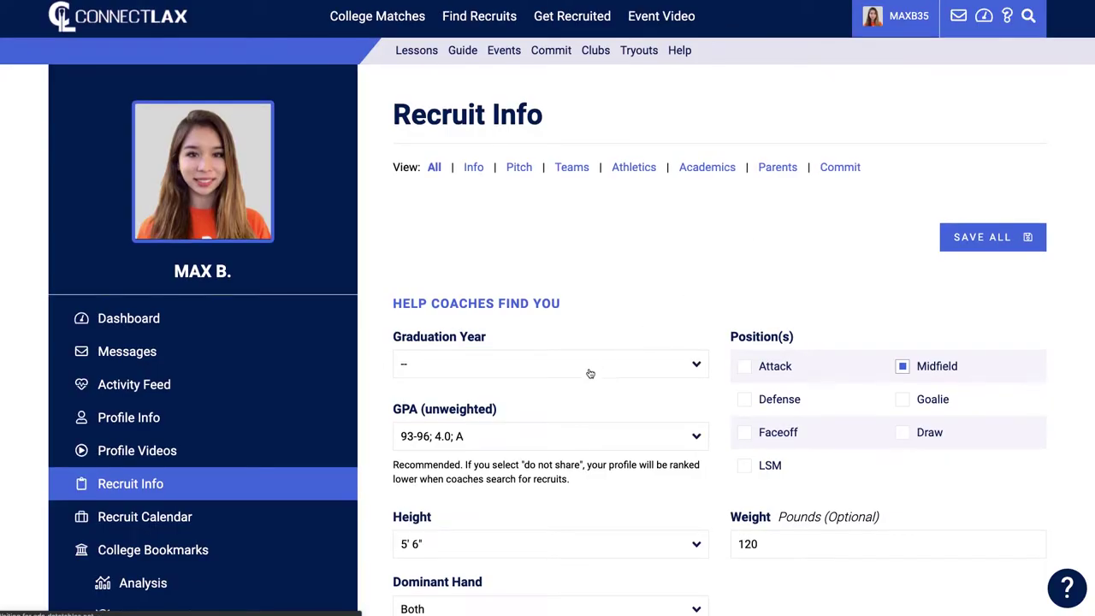
pyautogui.click(589, 373)
pyautogui.click(579, 410)
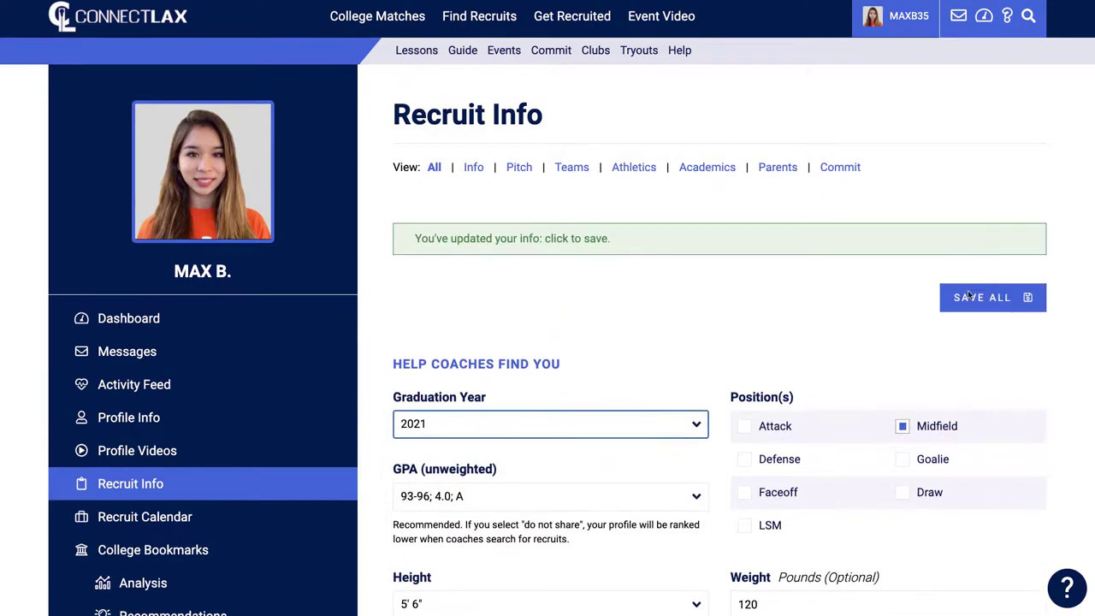
pyautogui.click(969, 296)
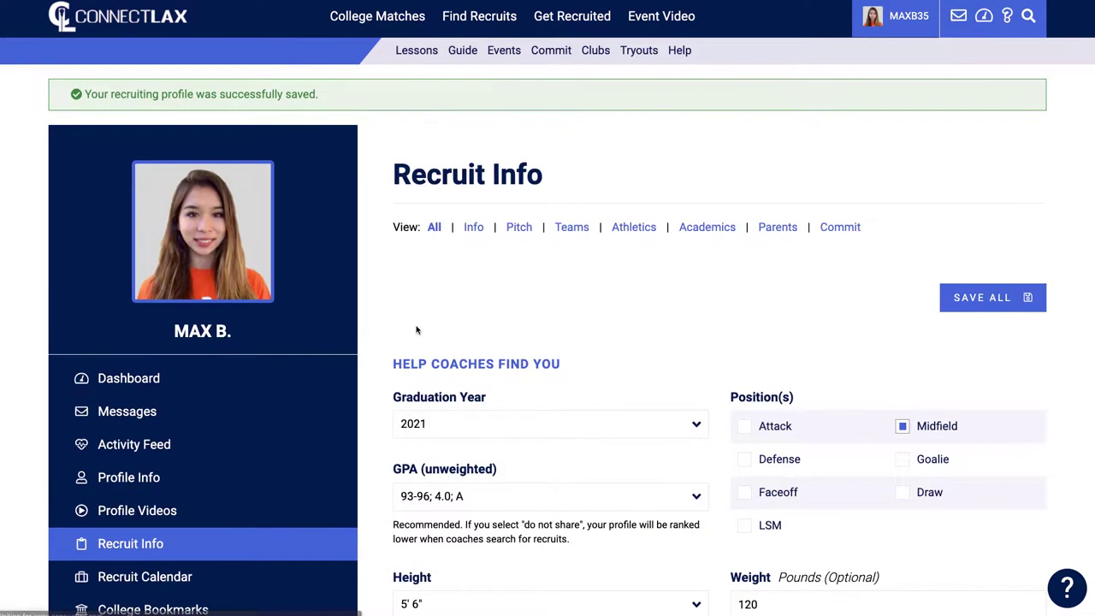
# Return to the Highlight Video Builder's Slides page
pyautogui.scroll(-6, 416, 331)
pyautogui.click(302, 258)
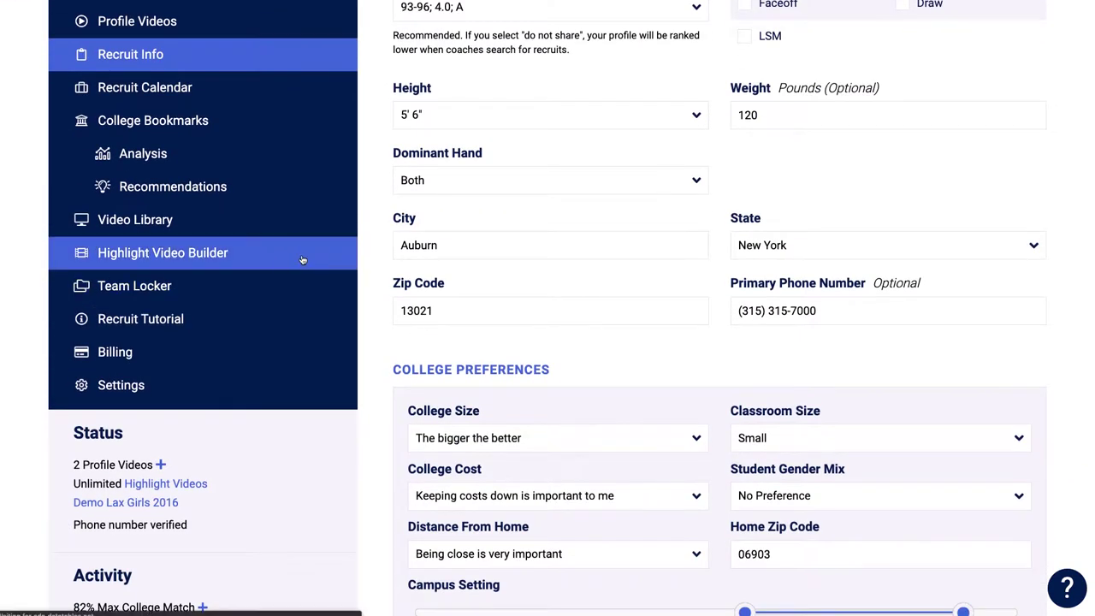
pyautogui.scroll(-8, 591, 316)
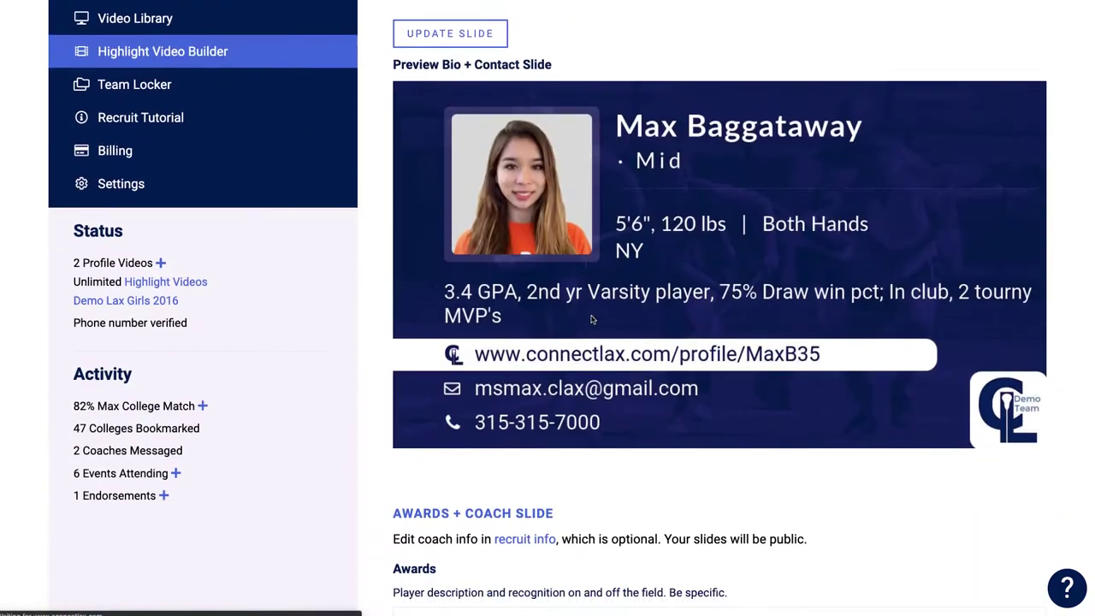
# Update the Bio + Contact slide with 2021, then review the Awards, Info Bar and Cover Photo sections
pyautogui.scroll(2, 496, 205)
pyautogui.click(465, 172)
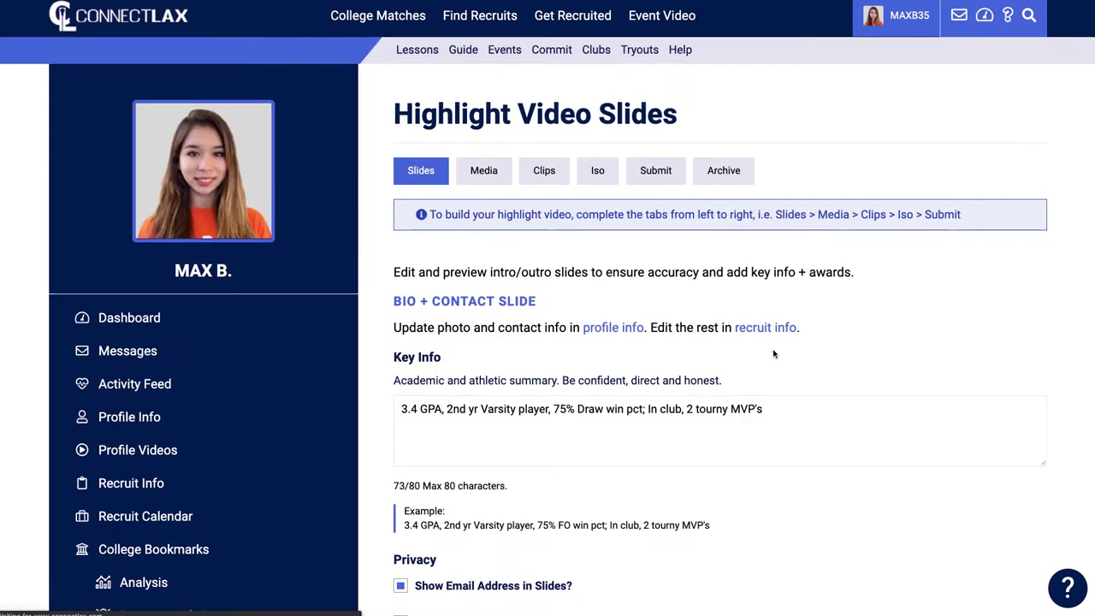
pyautogui.scroll(-5, 766, 399)
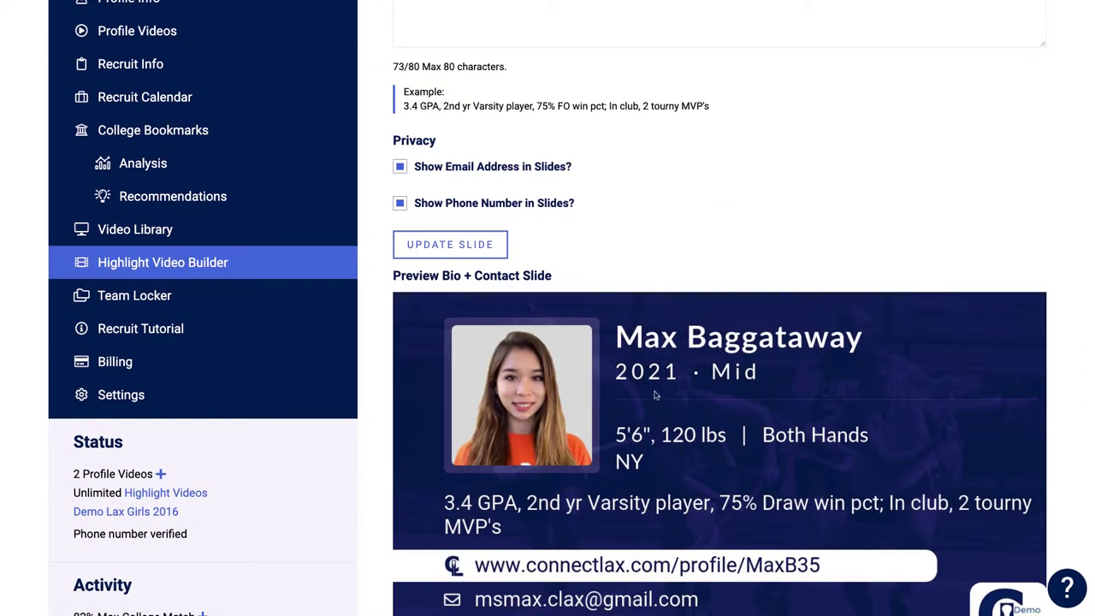
pyautogui.scroll(-6, 709, 378)
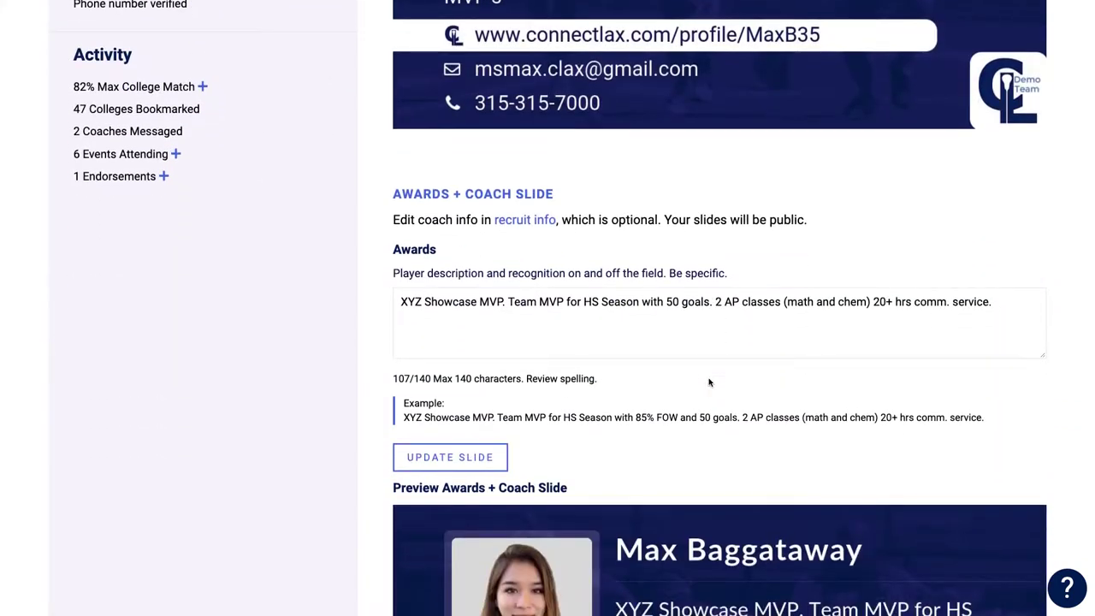
pyautogui.scroll(-3, 709, 382)
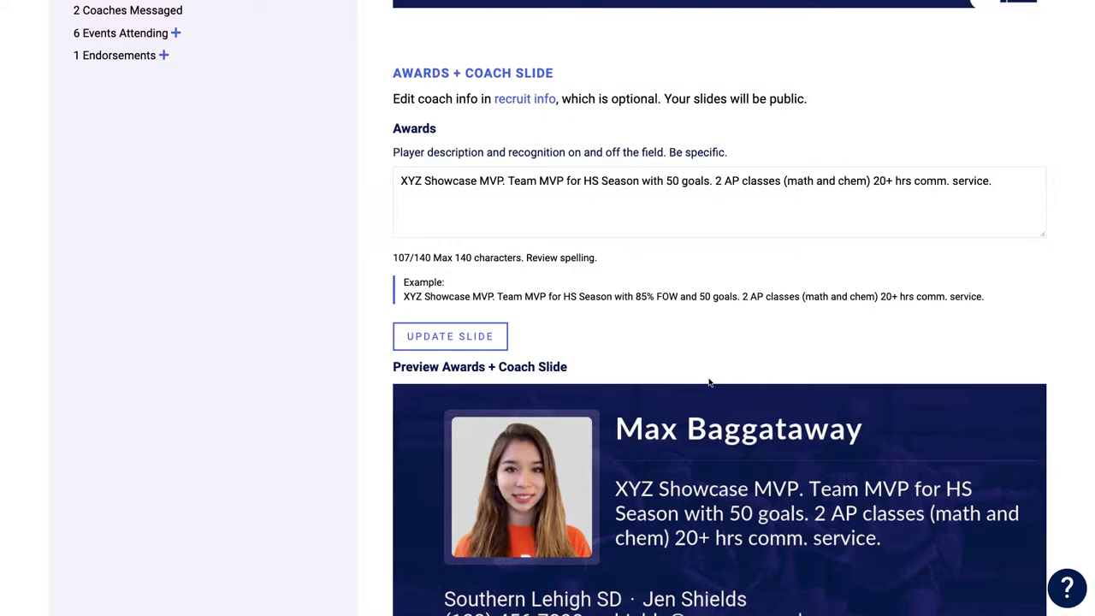
pyautogui.scroll(-10, 709, 382)
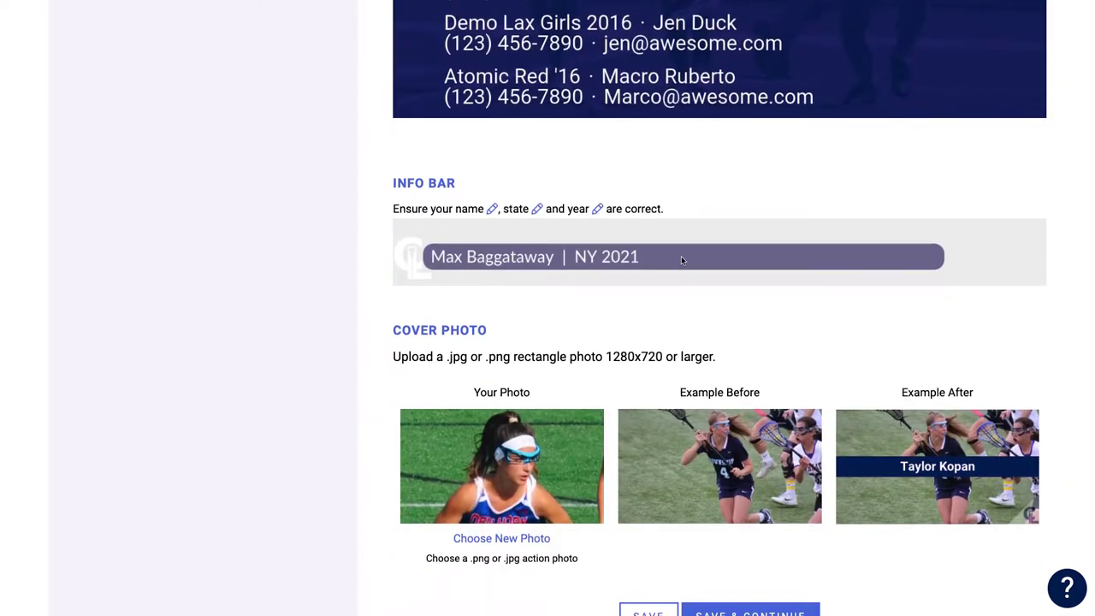
pyautogui.scroll(-1, 682, 259)
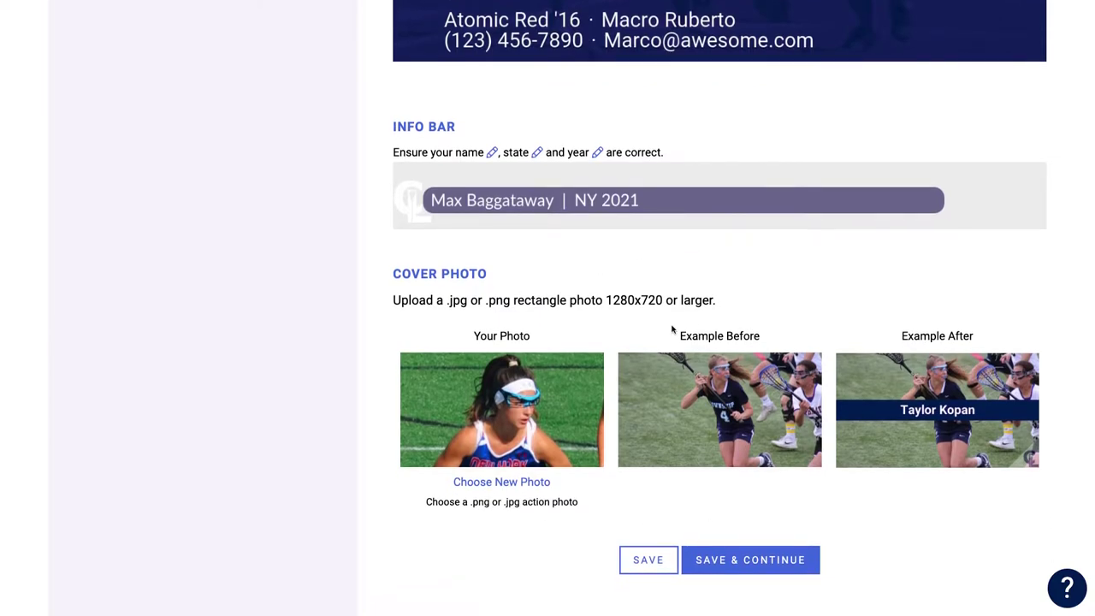
pyautogui.scroll(15, 910, 332)
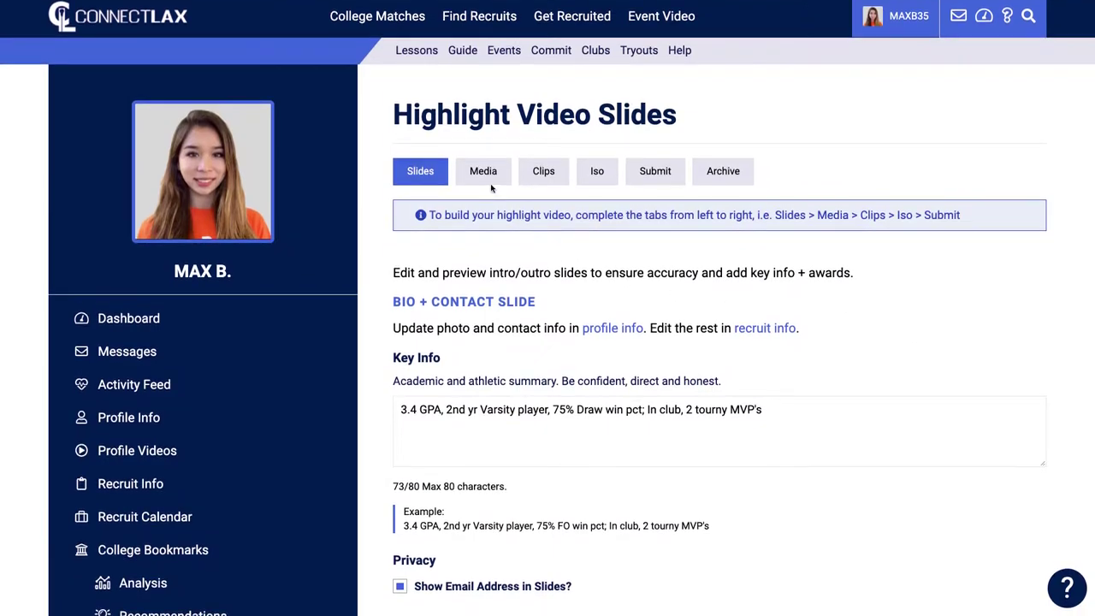
# Go to the Media step and look over the already uploaded video file names
pyautogui.click(482, 171)
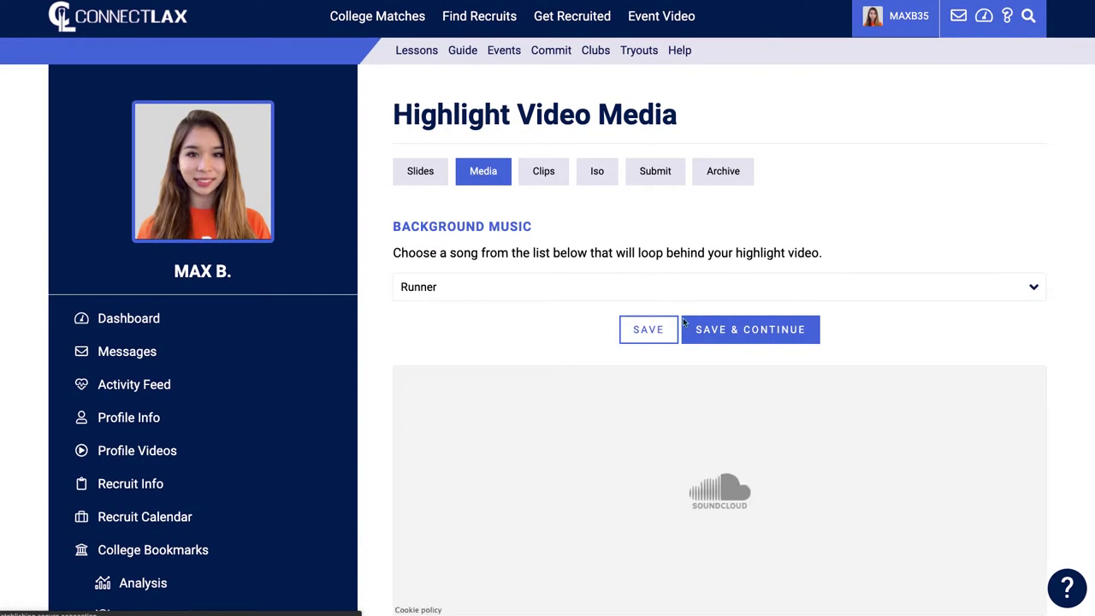
pyautogui.scroll(-5, 1082, 436)
pyautogui.scroll(-4, 1082, 436)
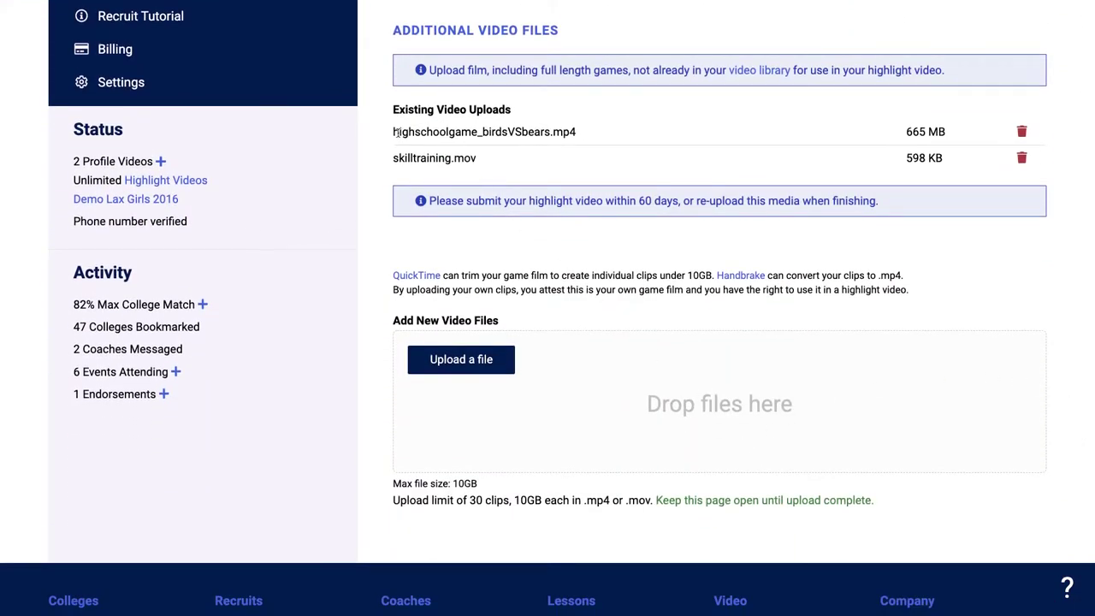
pyautogui.moveTo(395, 133); pyautogui.dragTo(592, 136)
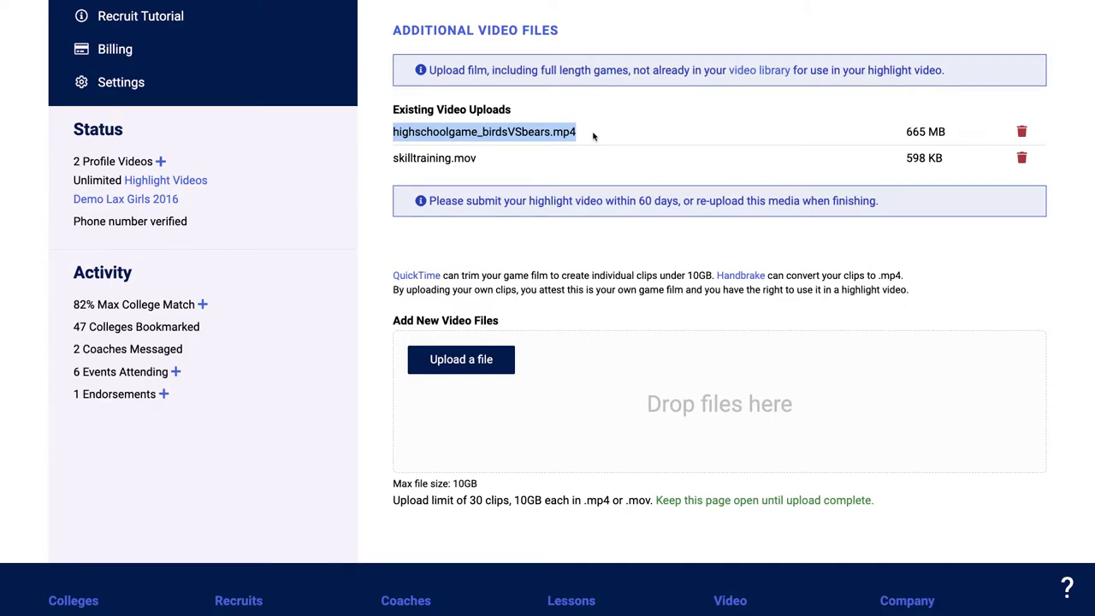
pyautogui.click(392, 158)
pyautogui.moveTo(488, 159); pyautogui.dragTo(405, 158)
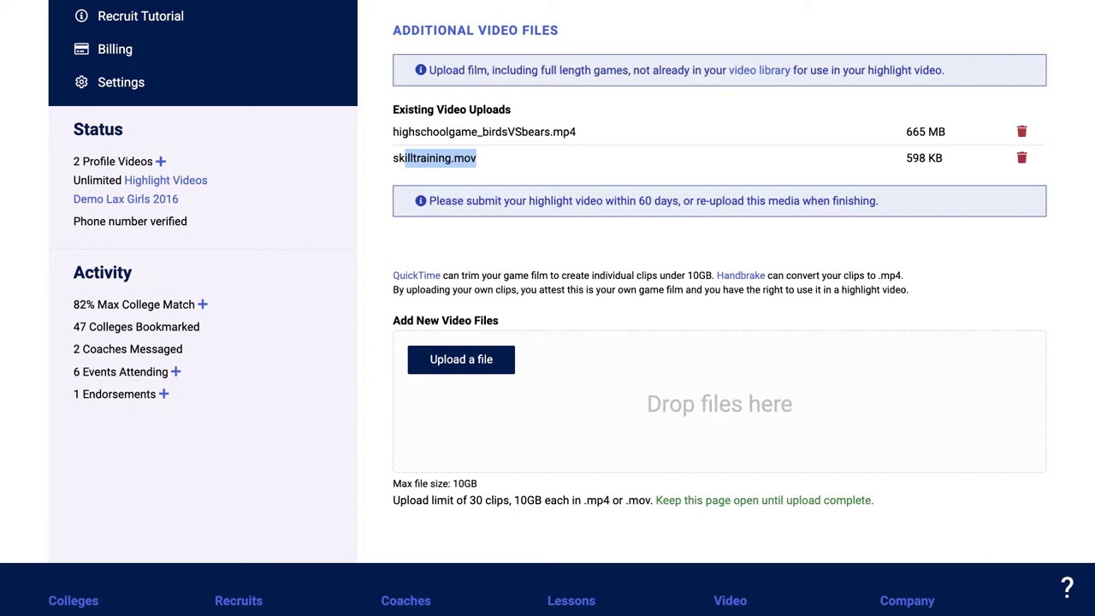
# Upload the game film highschoolgame_ducksVSbears.mp4 (24.6MB)
pyautogui.moveTo(873, 162); pyautogui.dragTo(755, 429)
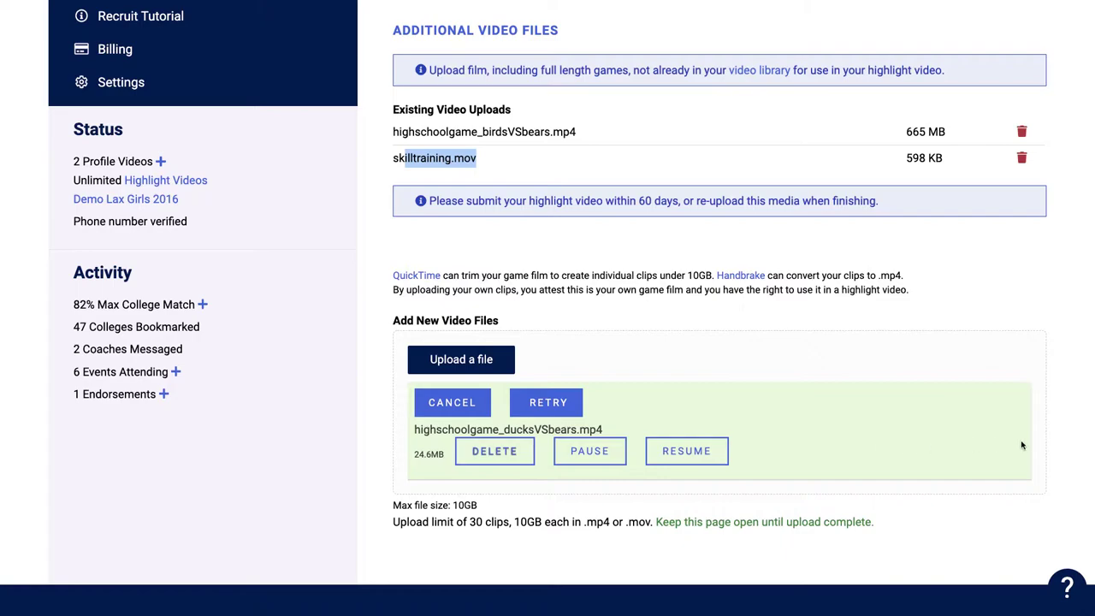
pyautogui.scroll(15, 1080, 442)
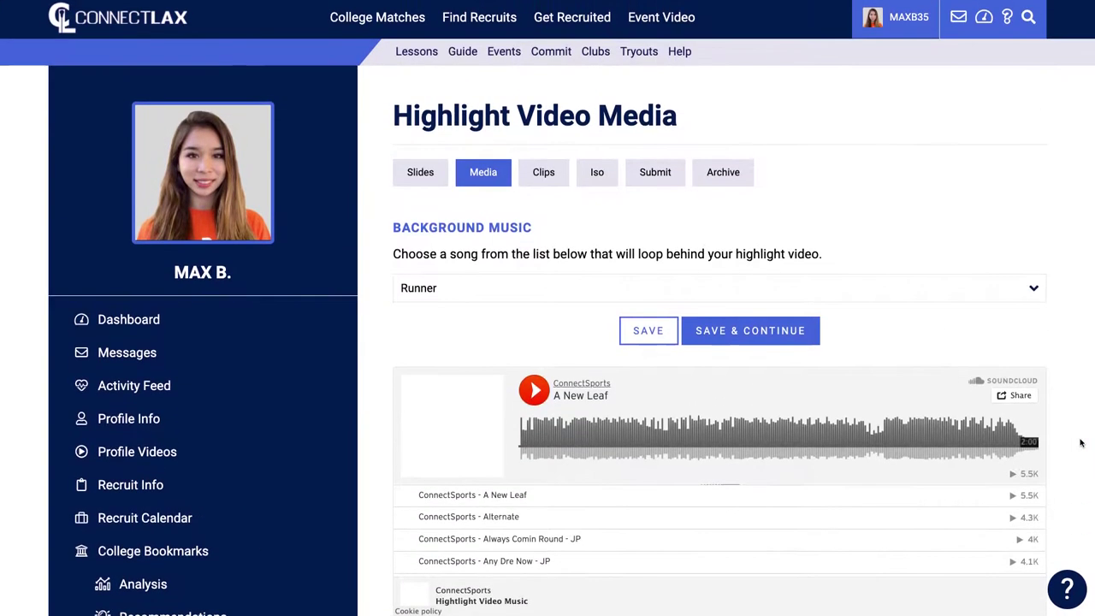
pyautogui.scroll(-3, 410, 453)
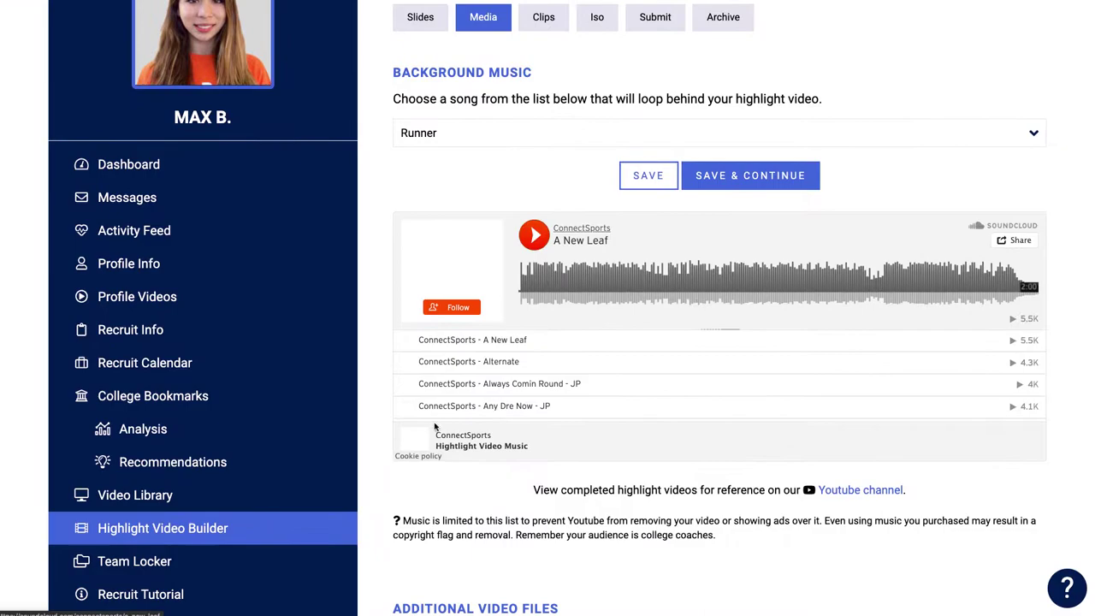
# Open The Surge 2019 film in the Video Library and jump to the #6 - Assist play
pyautogui.click(326, 501)
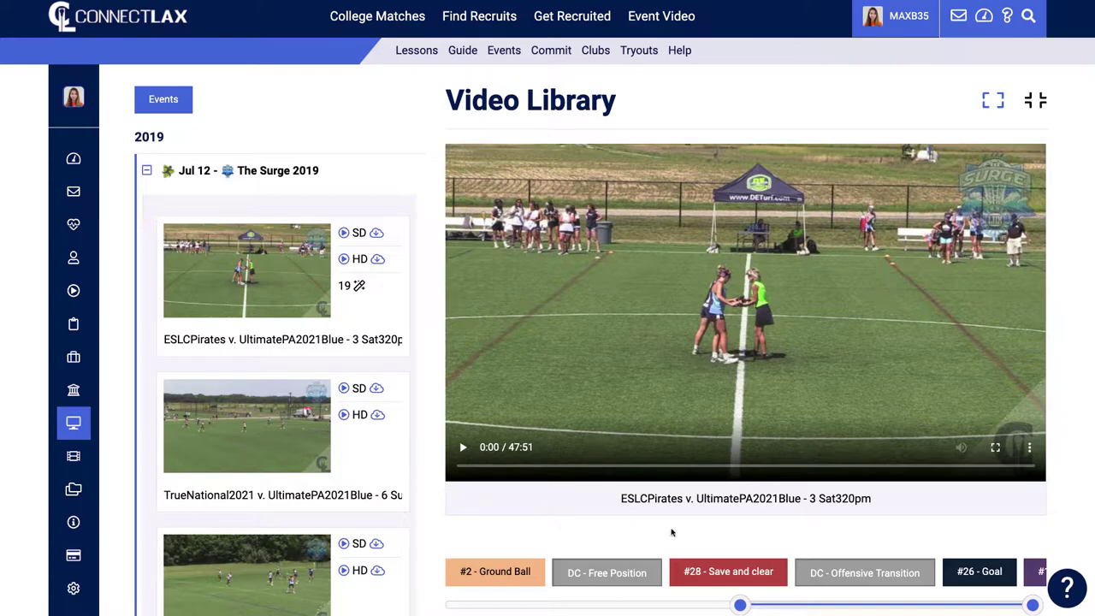
pyautogui.scroll(-2, 671, 532)
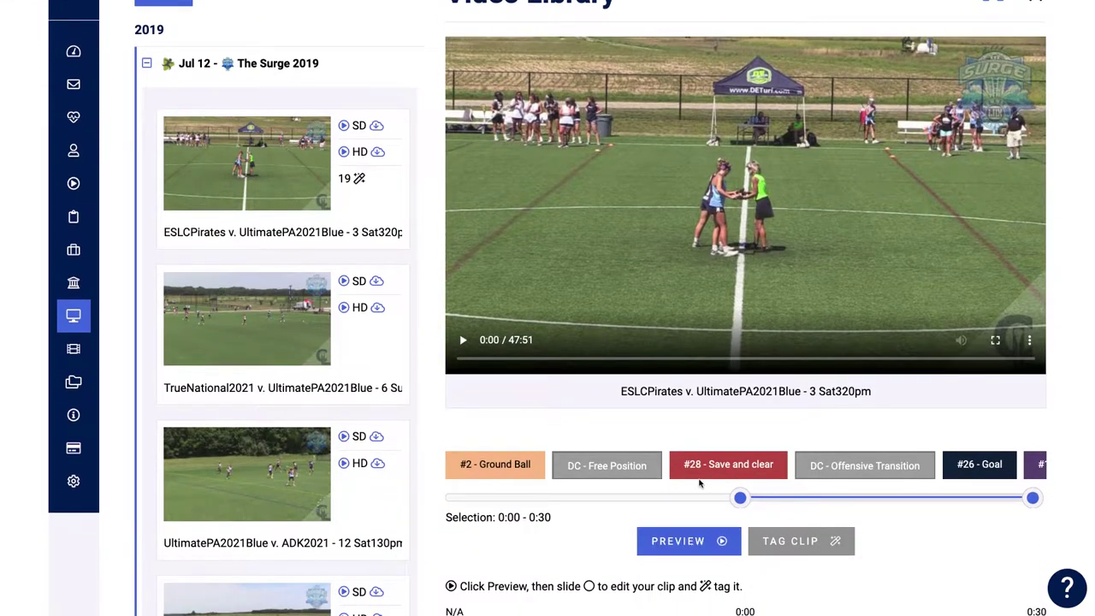
pyautogui.hscroll(5, 700, 481)
pyautogui.click(828, 464)
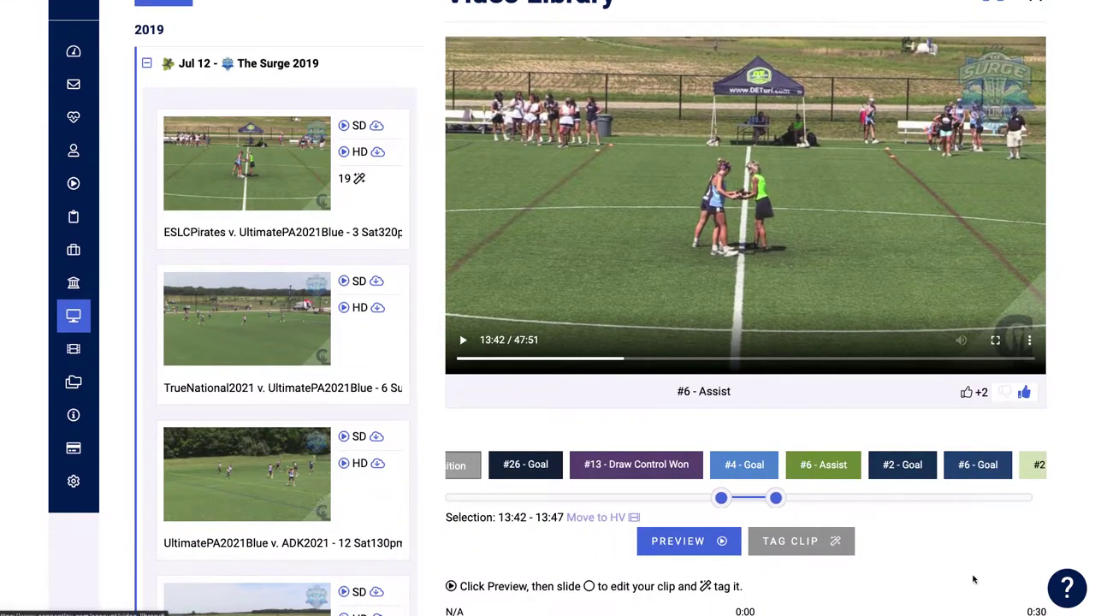
pyautogui.scroll(-3, 940, 556)
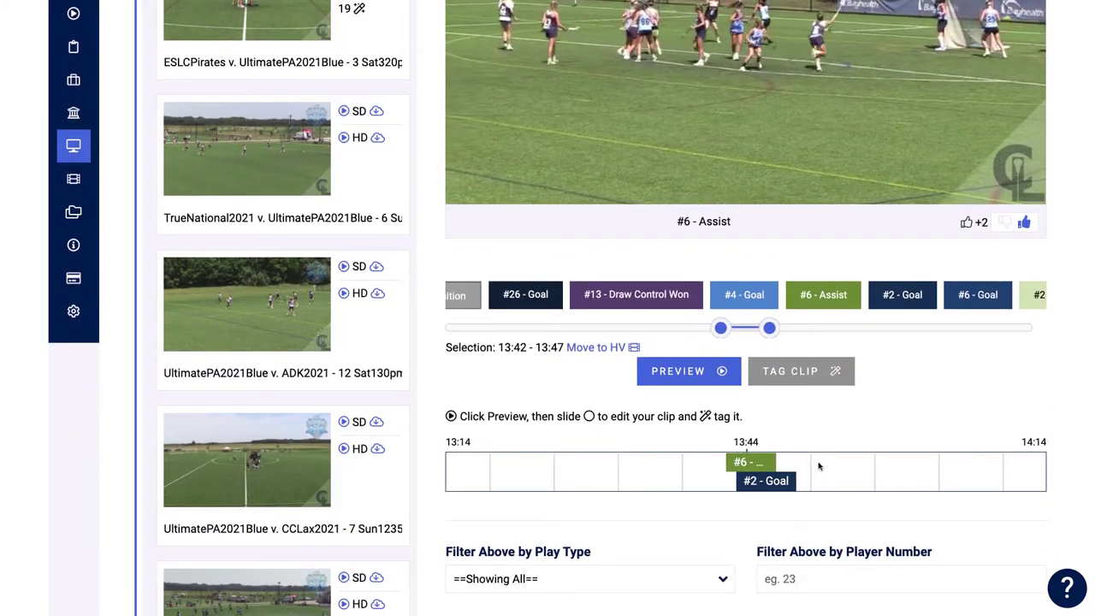
pyautogui.scroll(1, 820, 464)
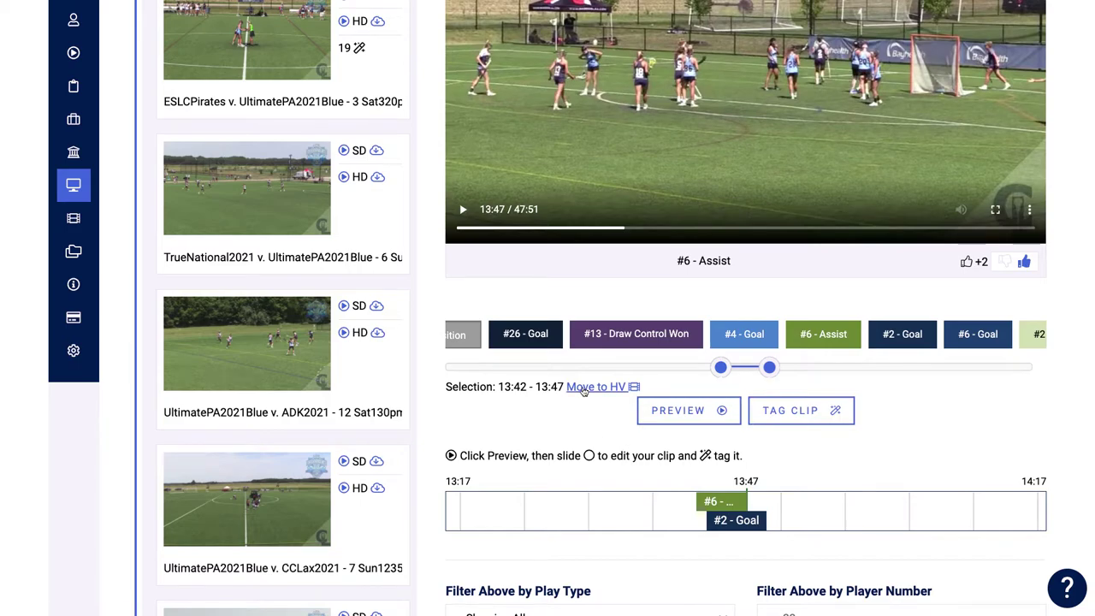
pyautogui.scroll(-2, 583, 479)
pyautogui.scroll(-2, 580, 487)
# Filter the tagged plays to player number 6, then return to the Highlight Video Builder
pyautogui.click(799, 462)
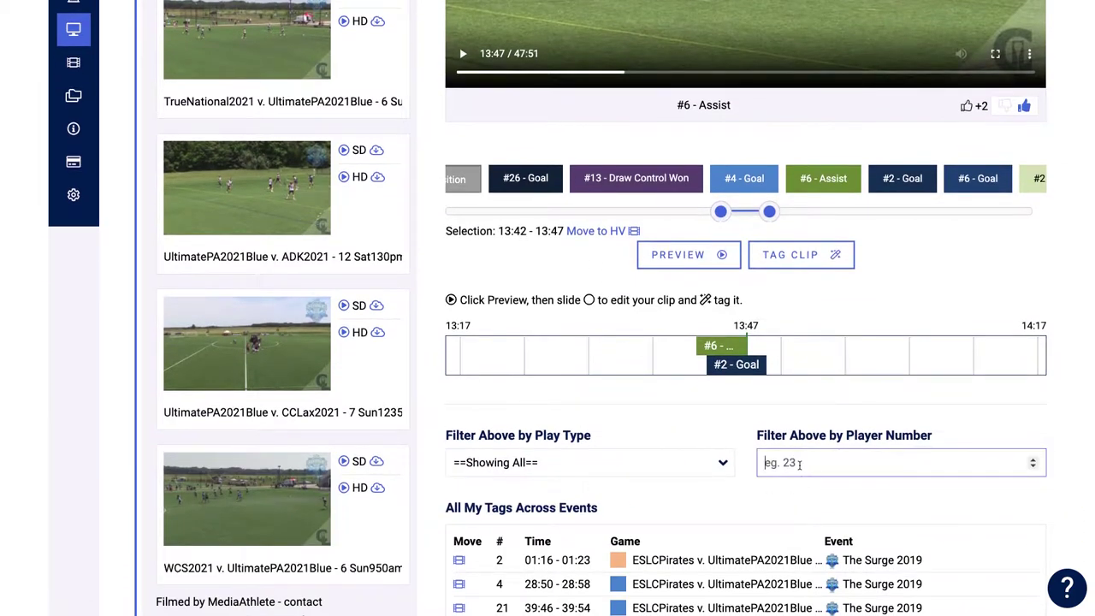
pyautogui.write('6')
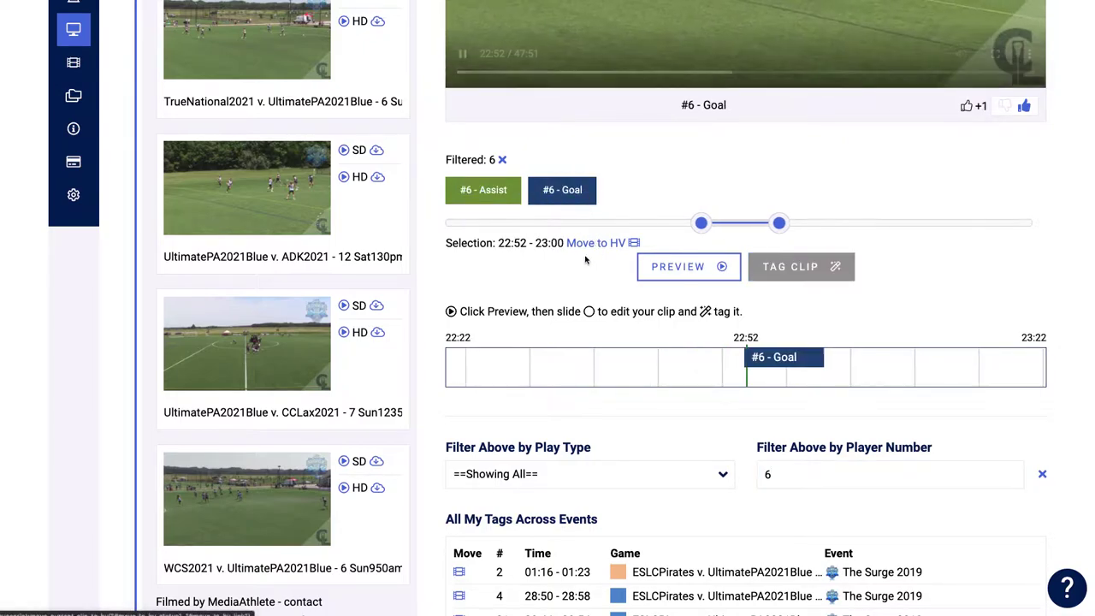
pyautogui.scroll(4, 585, 260)
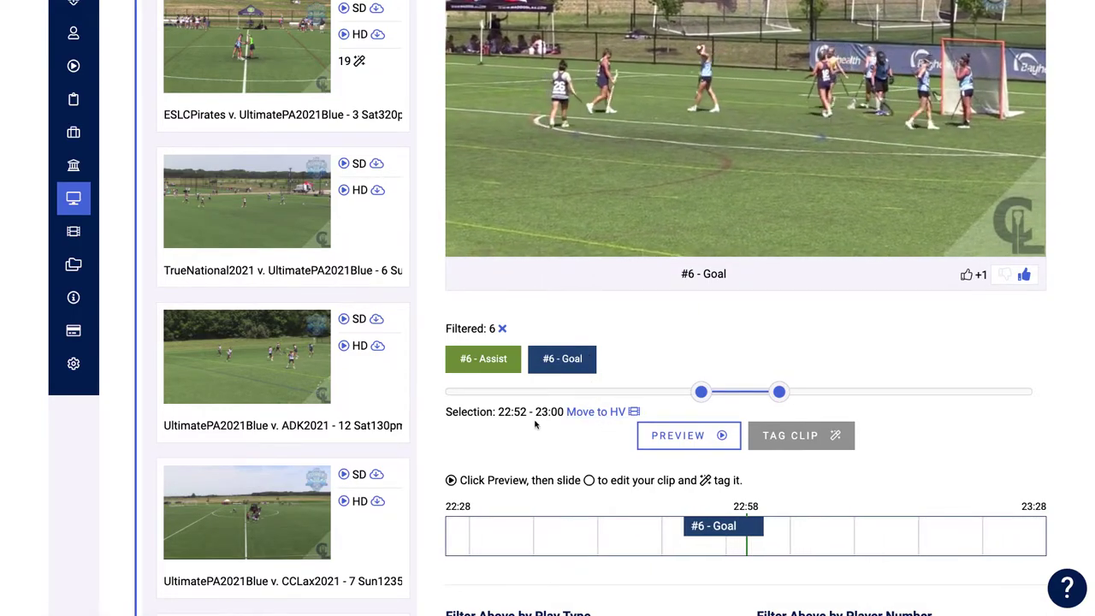
pyautogui.scroll(-10, 536, 424)
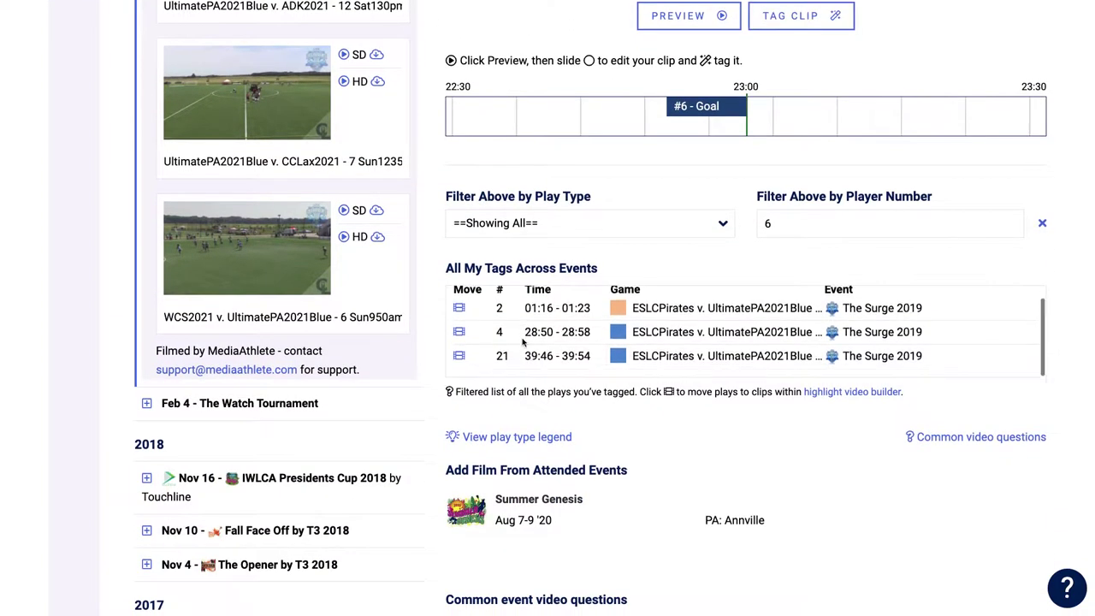
pyautogui.scroll(1, 523, 342)
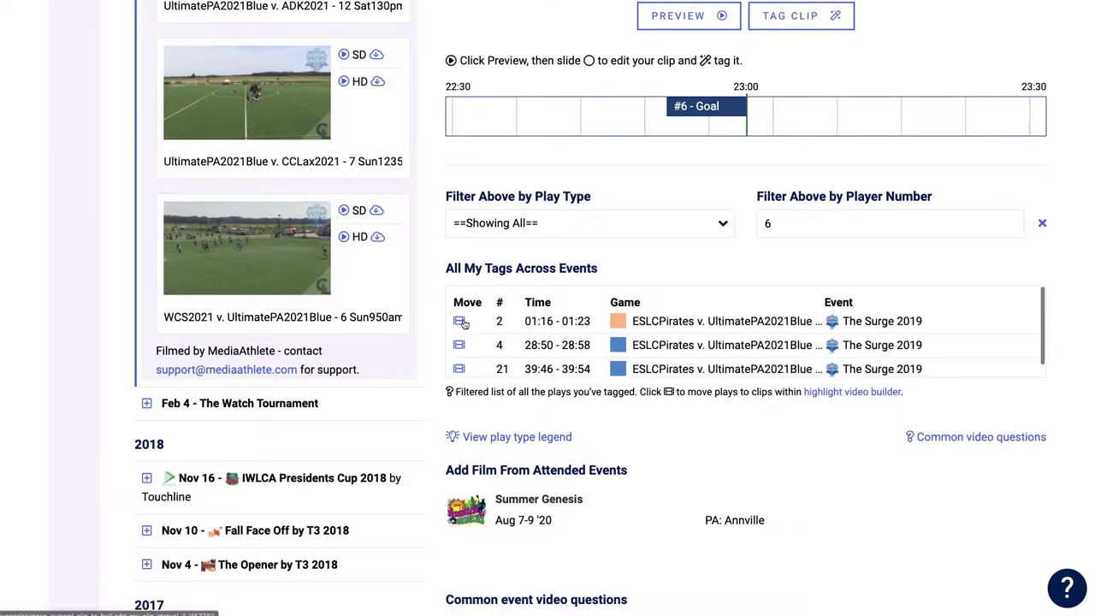
pyautogui.scroll(12, 816, 338)
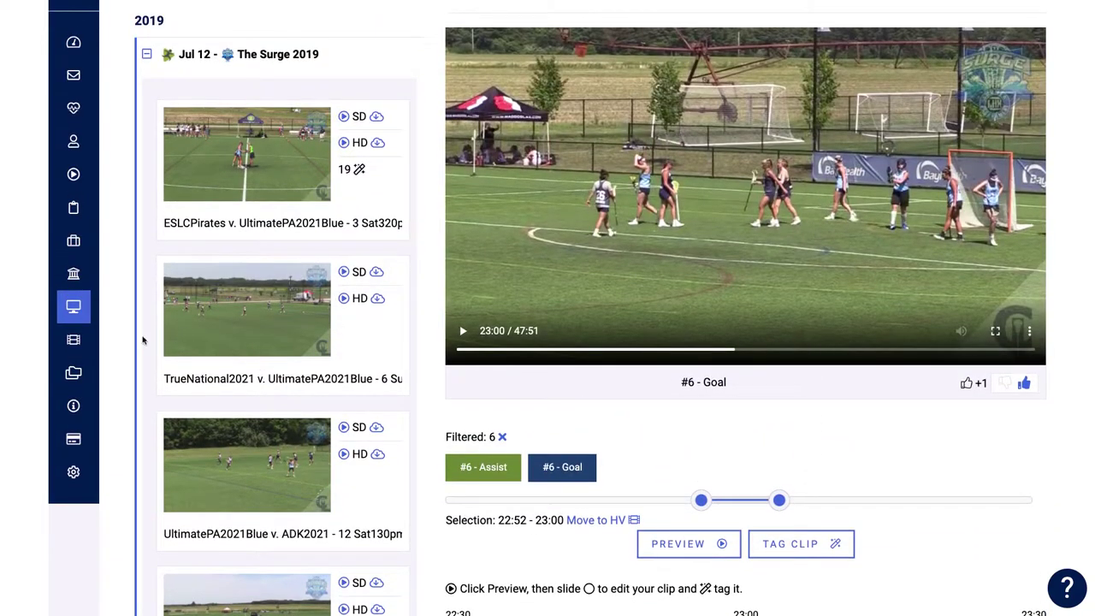
pyautogui.click(73, 340)
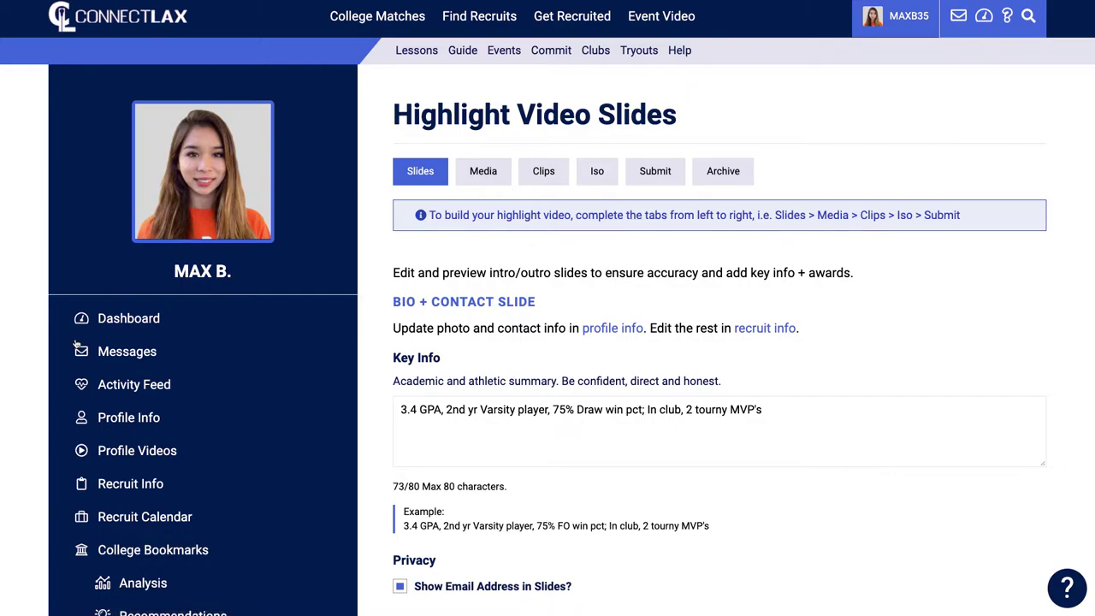
# Open the Media step and check Runner music and the three uploads under Additional Video Files
pyautogui.click(482, 172)
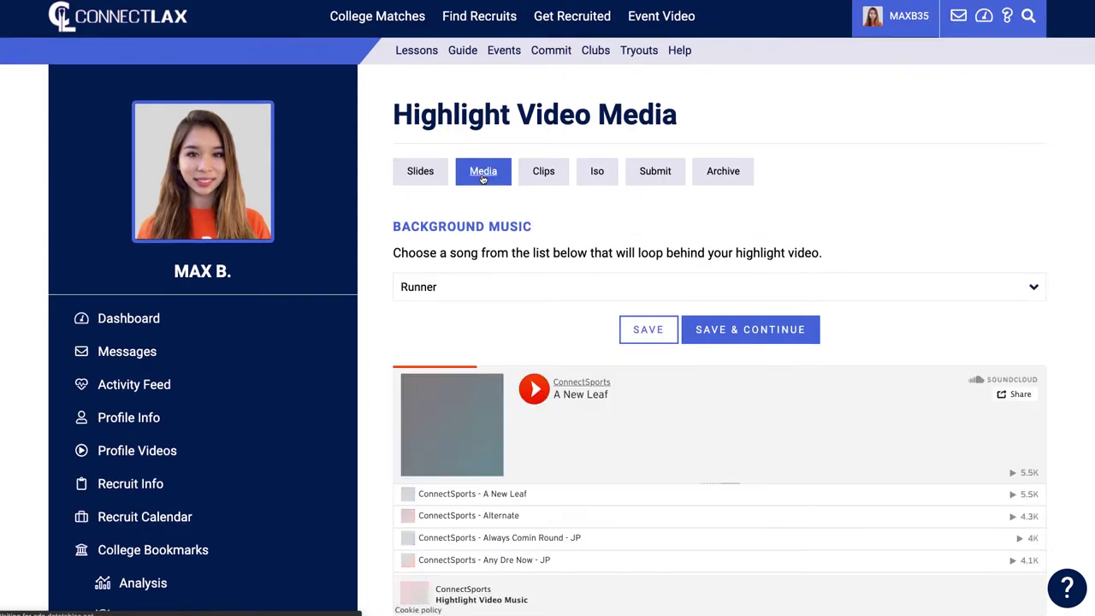
pyautogui.scroll(-5, 484, 223)
pyautogui.scroll(-2, 484, 221)
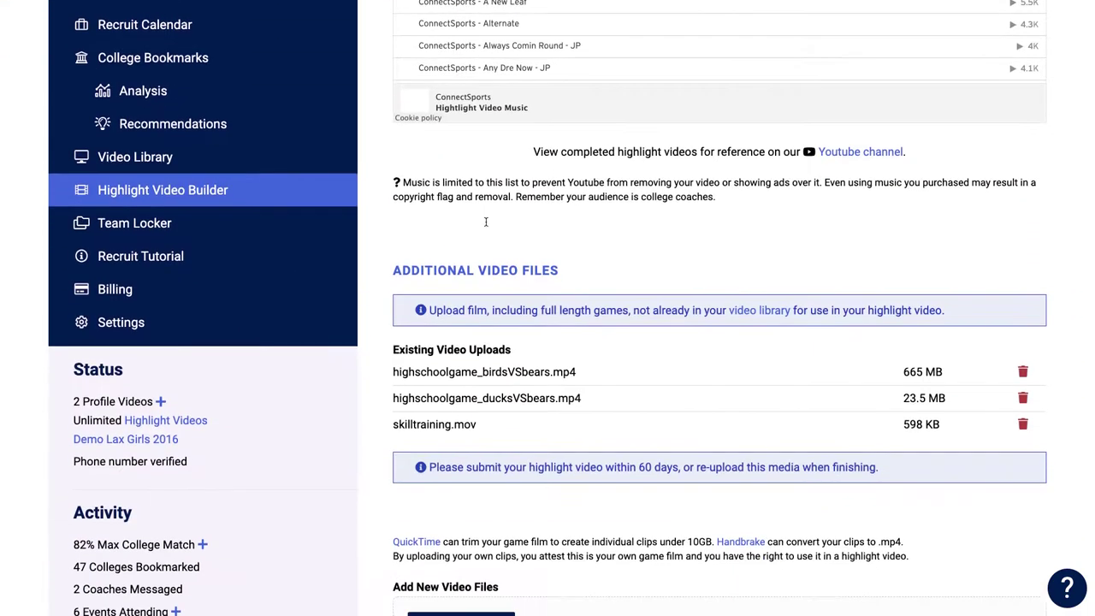
pyautogui.scroll(-2, 480, 471)
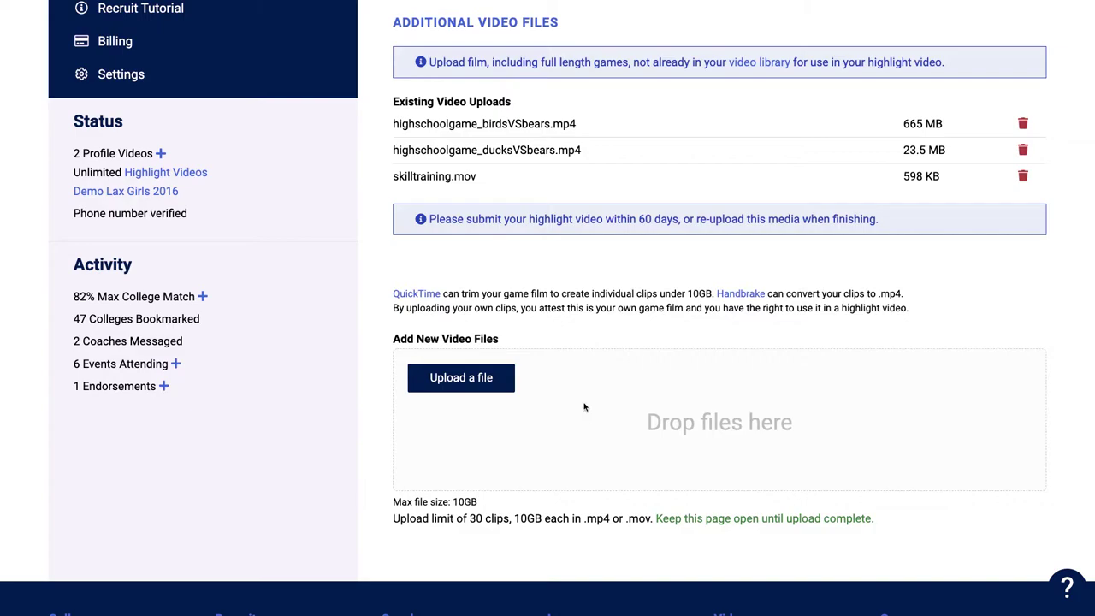
pyautogui.scroll(7, 584, 407)
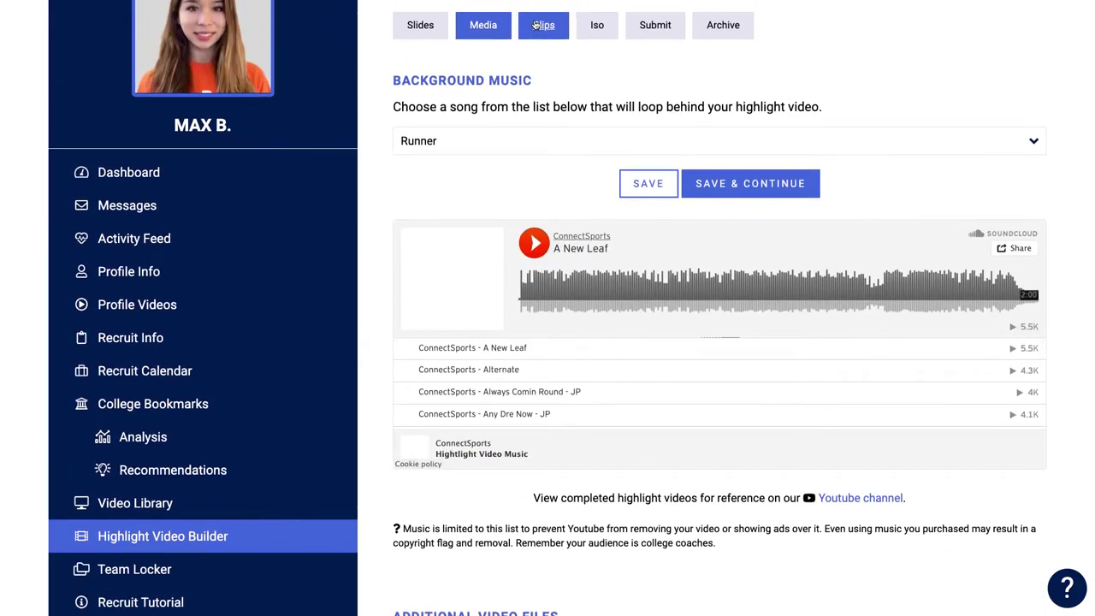
# Open the Clips step and check Clip #1's 13:42–13:47 start and end times
pyautogui.click(537, 24)
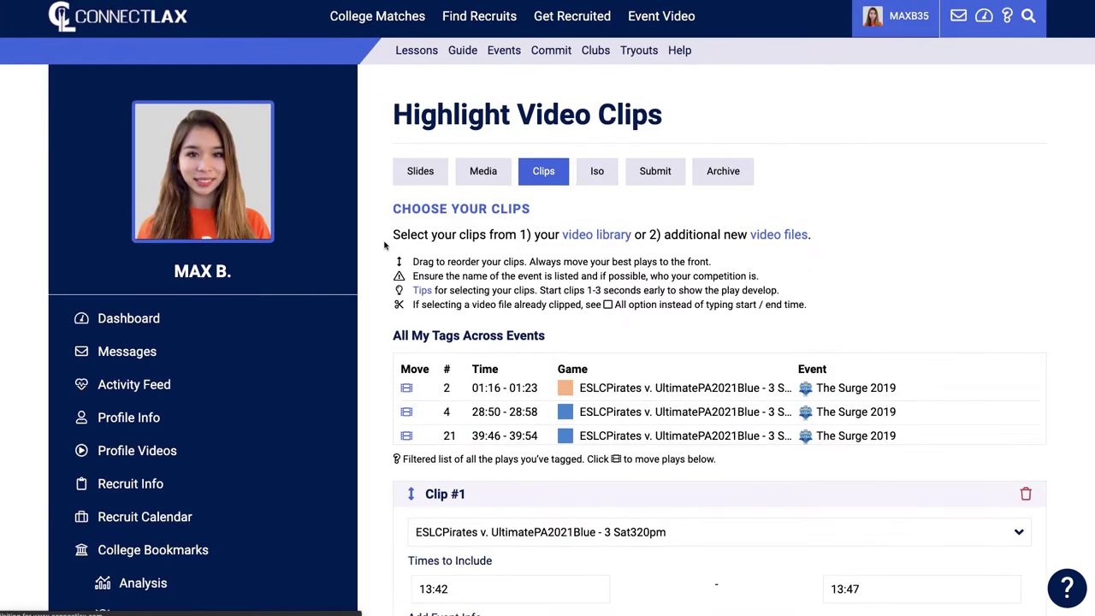
pyautogui.scroll(-3, 485, 230)
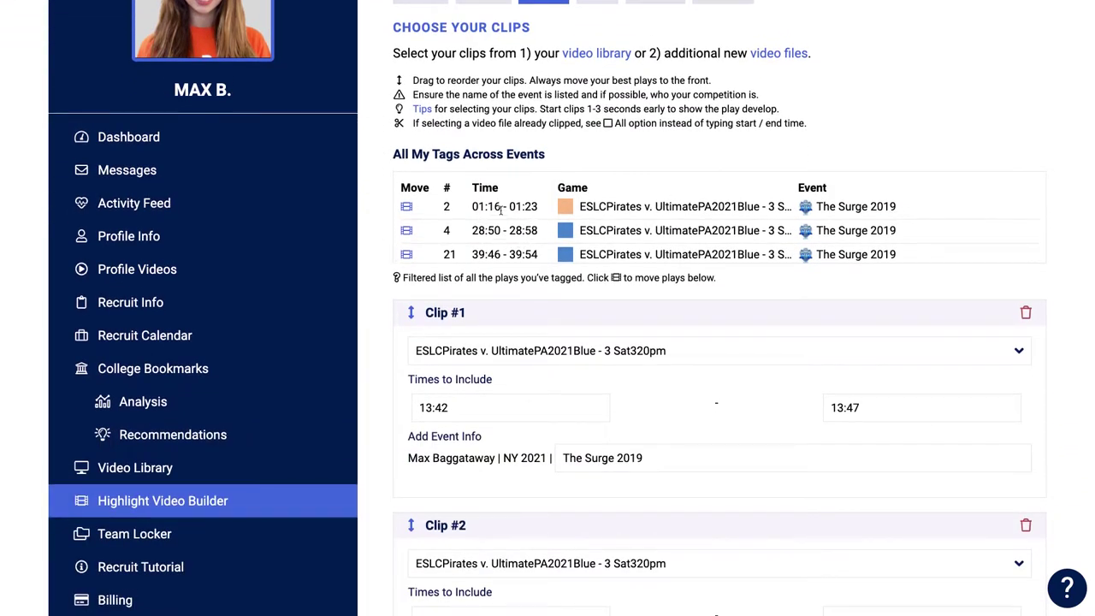
pyautogui.moveTo(448, 408); pyautogui.dragTo(409, 411)
pyautogui.moveTo(885, 412); pyautogui.dragTo(682, 418)
pyautogui.scroll(-6, 682, 418)
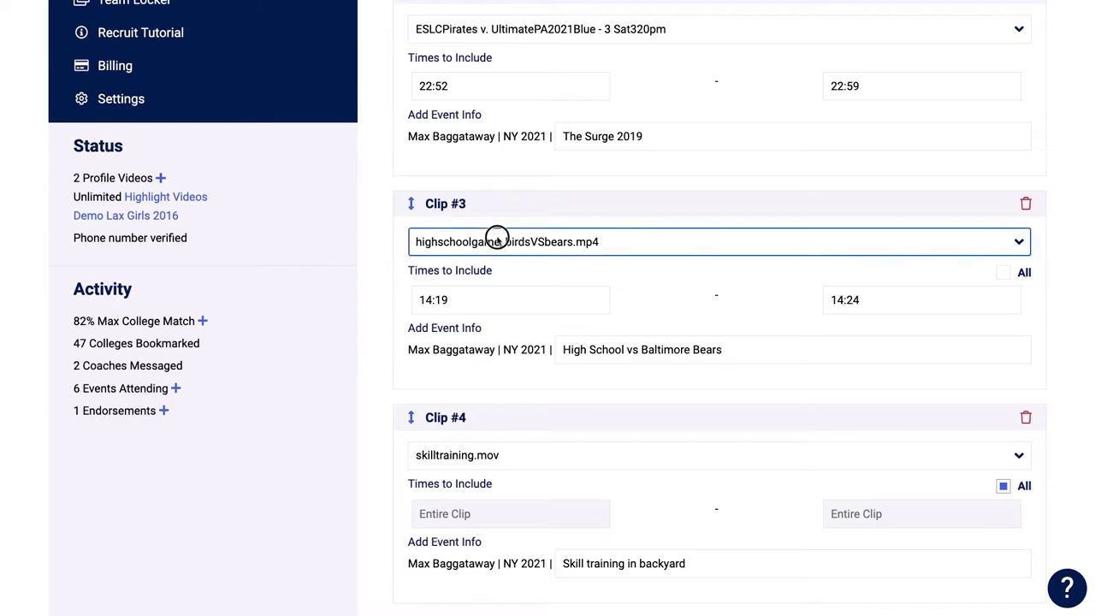
# Keep Clip #3's current video file and check its 14:19–14:24 times
pyautogui.click(496, 239)
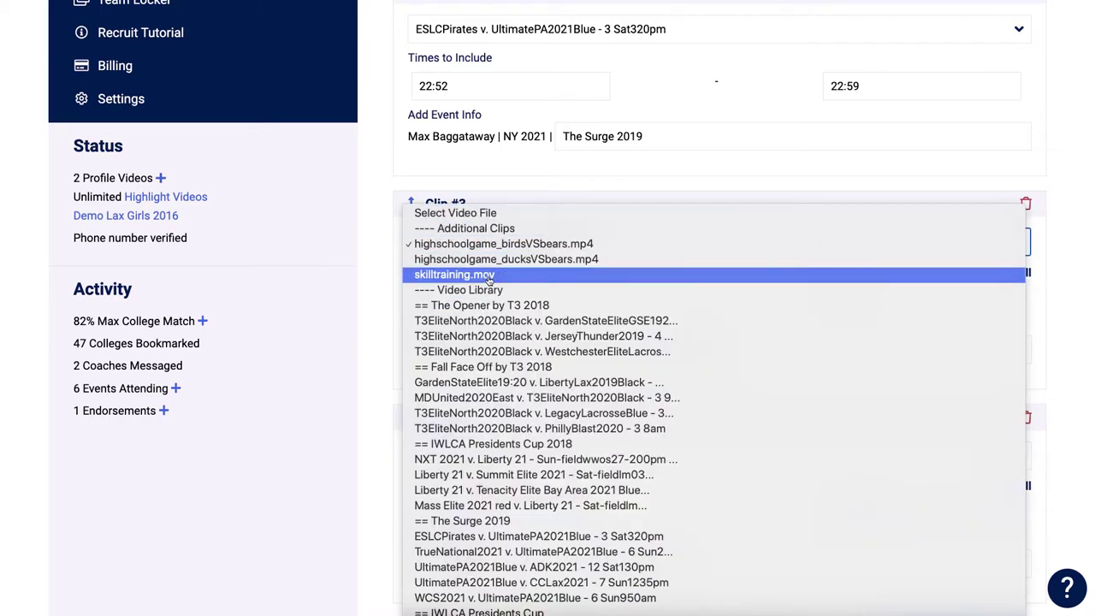
pyautogui.click(376, 292)
pyautogui.moveTo(477, 299); pyautogui.dragTo(412, 300)
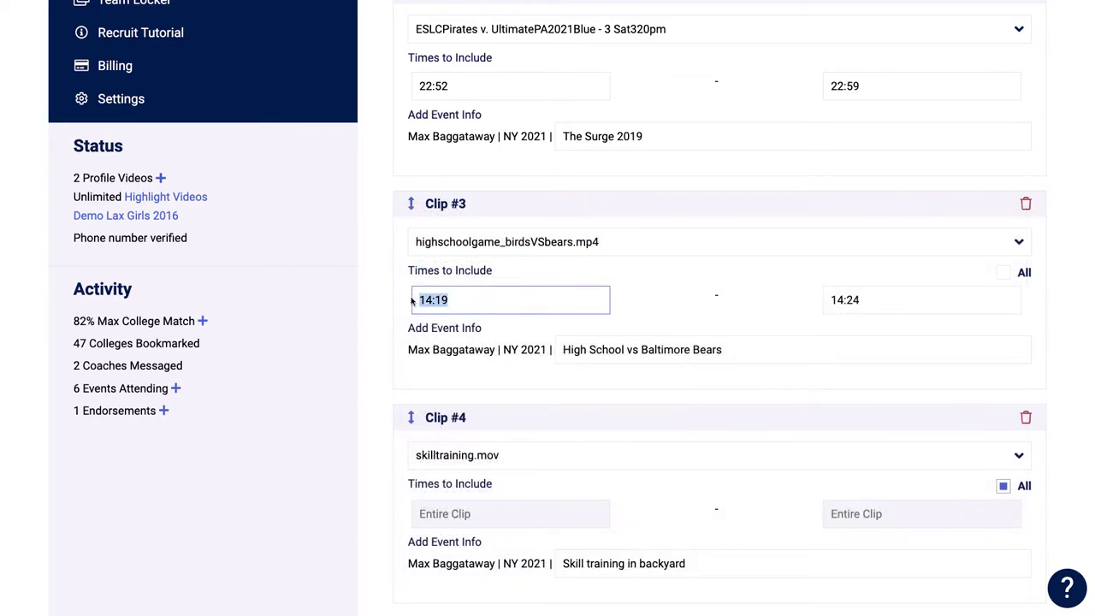
pyautogui.moveTo(879, 306); pyautogui.dragTo(814, 304)
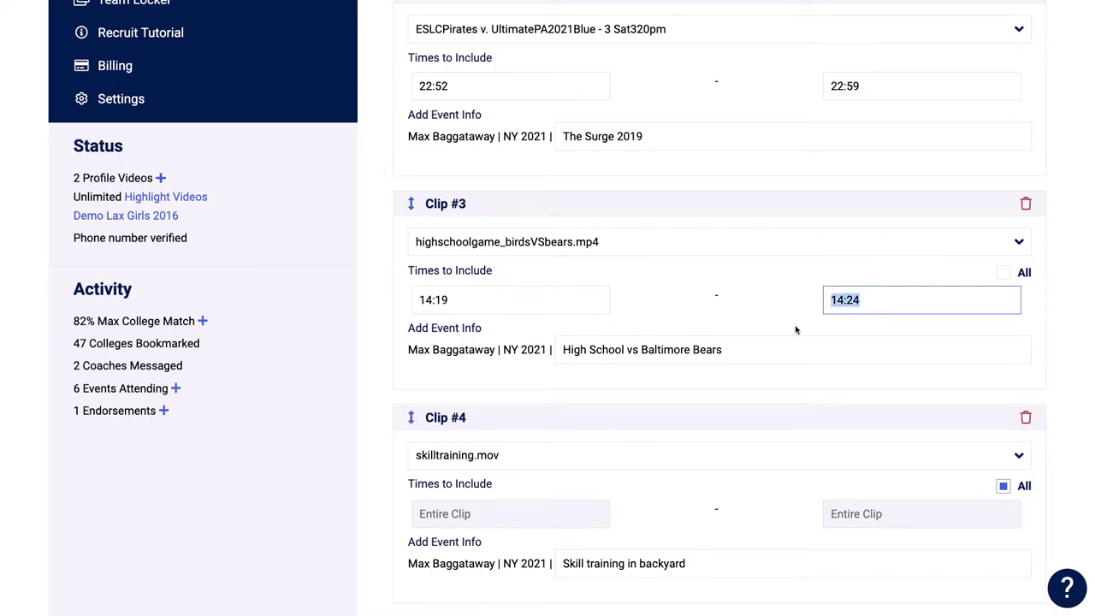
pyautogui.scroll(-2, 795, 330)
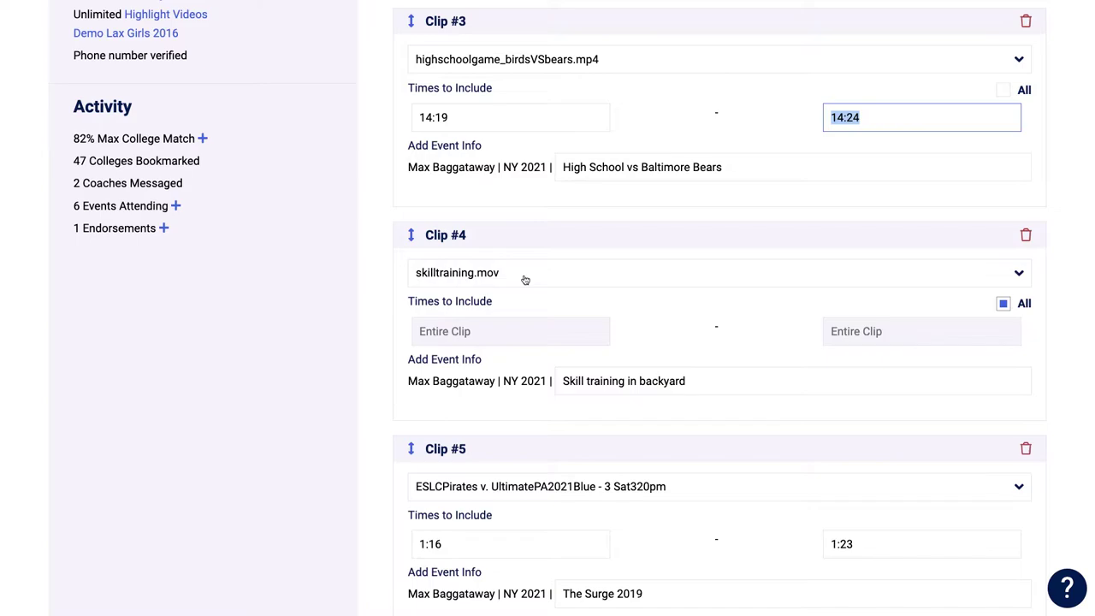
# Switch Clip #4 to custom start and end times, then back to the entire clip
pyautogui.moveTo(716, 383); pyautogui.dragTo(519, 379)
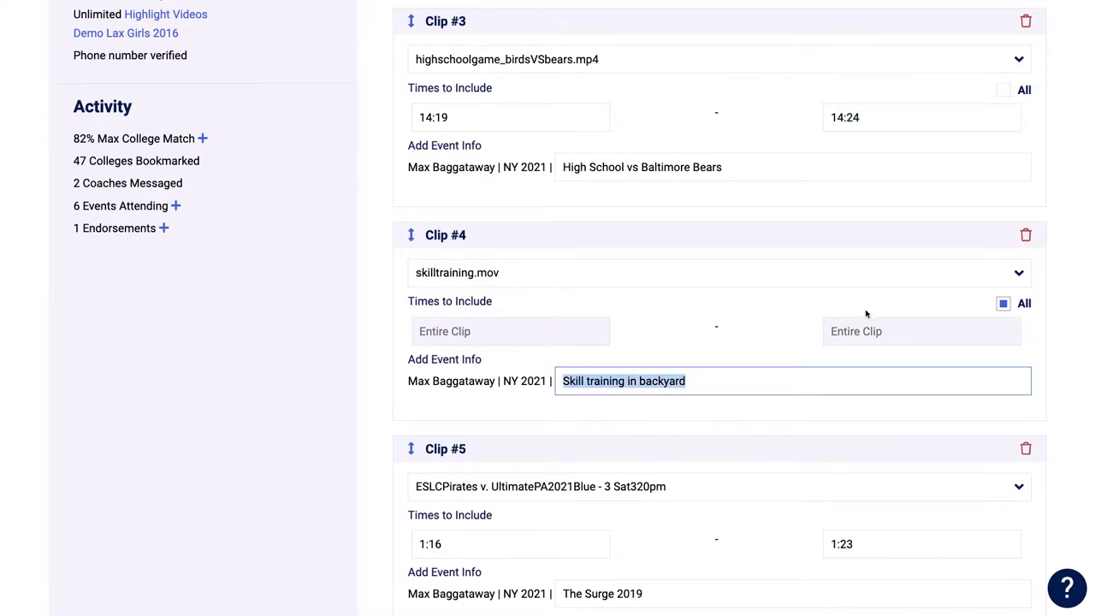
pyautogui.click(999, 302)
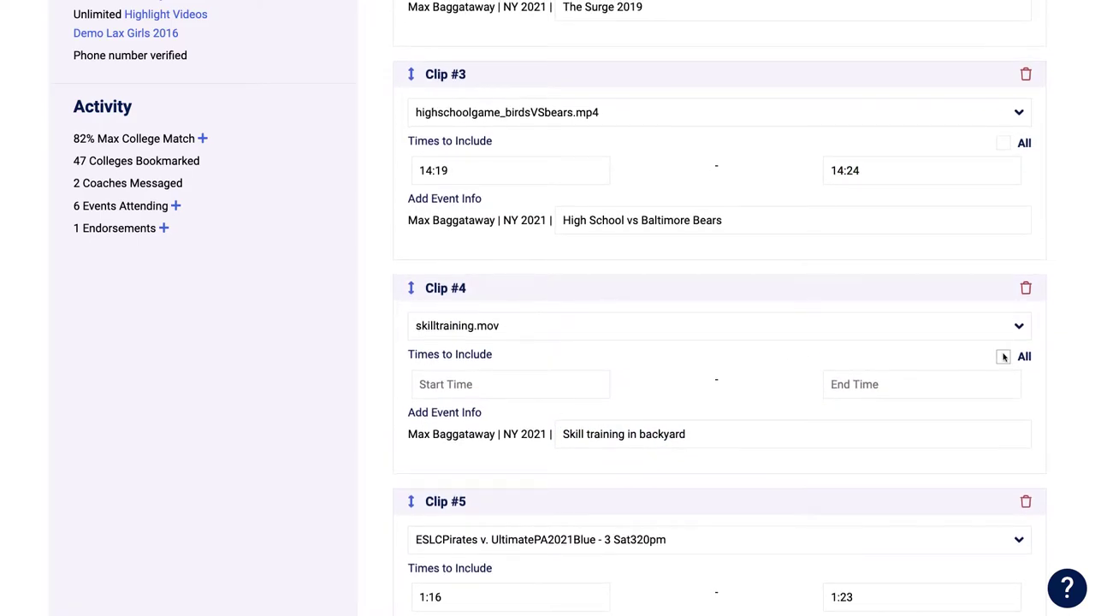
pyautogui.click(1001, 355)
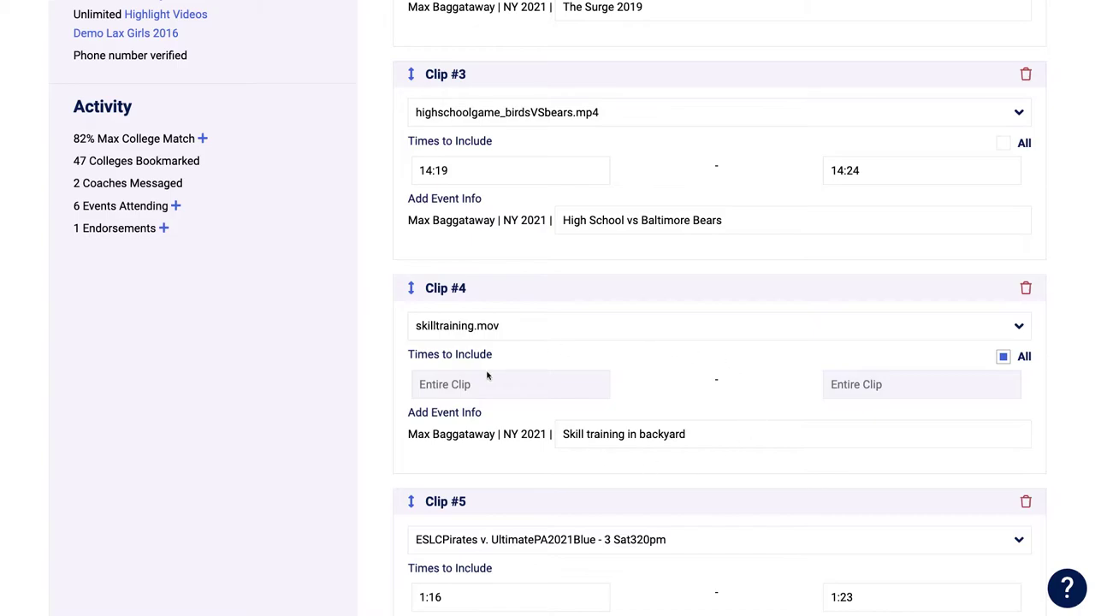
# Drag Clip #2 above Clip #1, then move Clip #1 back to first place
pyautogui.scroll(2, 640, 364)
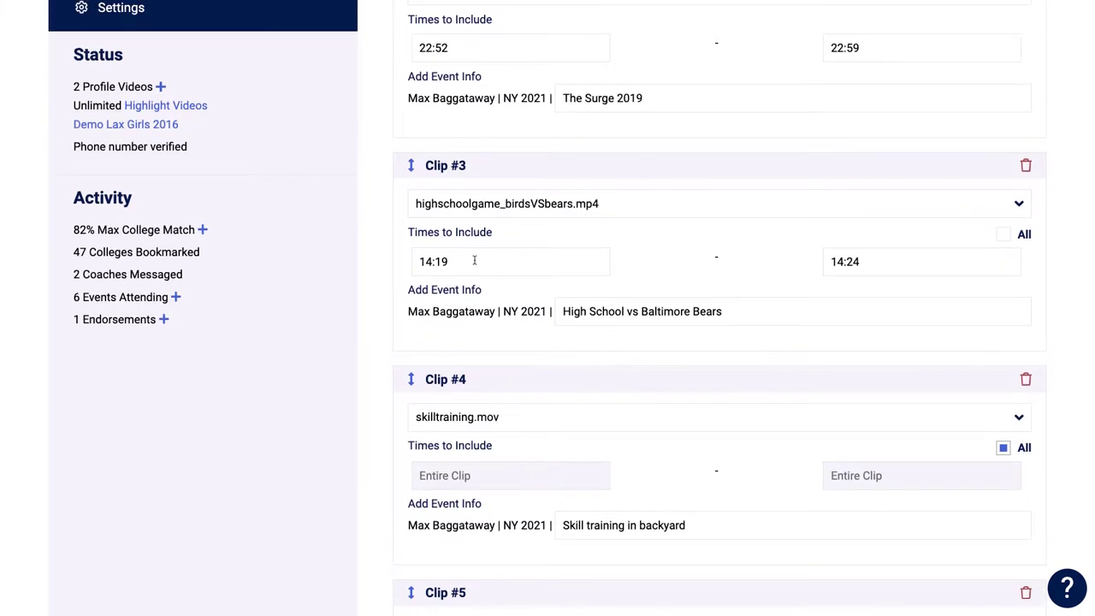
pyautogui.moveTo(454, 258); pyautogui.dragTo(396, 252)
pyautogui.scroll(9, 388, 267)
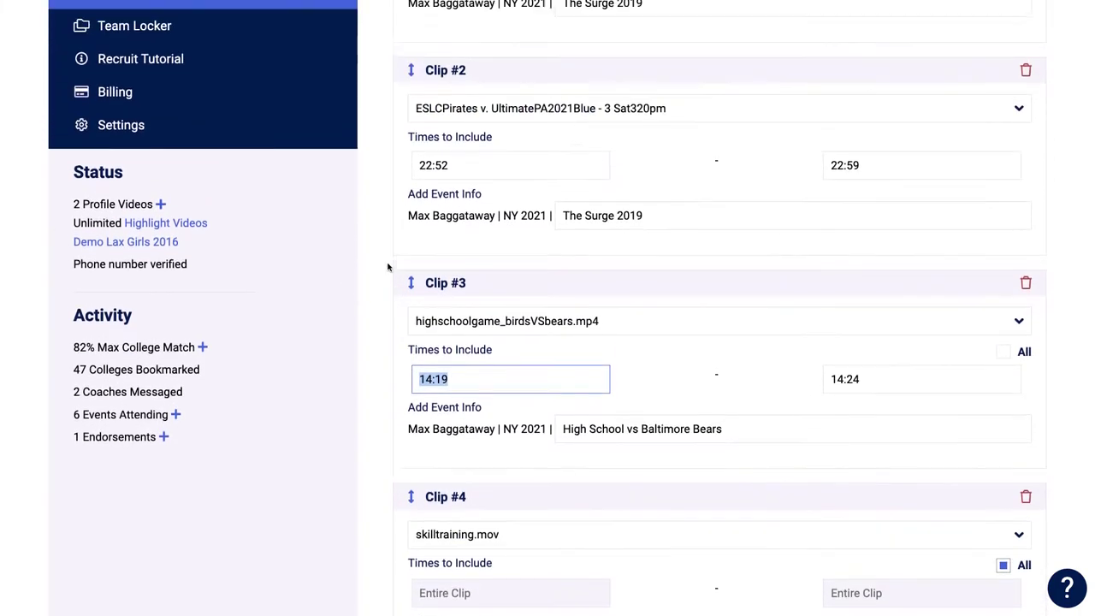
pyautogui.moveTo(413, 359); pyautogui.dragTo(411, 164)
pyautogui.moveTo(420, 364); pyautogui.dragTo(405, 153)
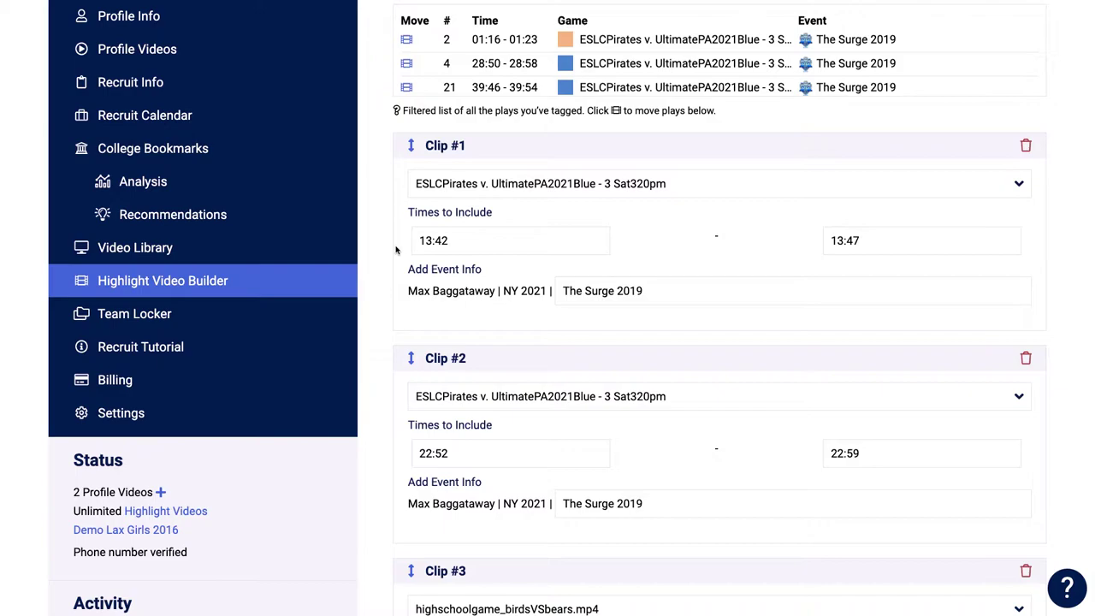
# Go to the Iso step, choosing Leave in the 'Leave site?' dialog
pyautogui.scroll(-3, 396, 250)
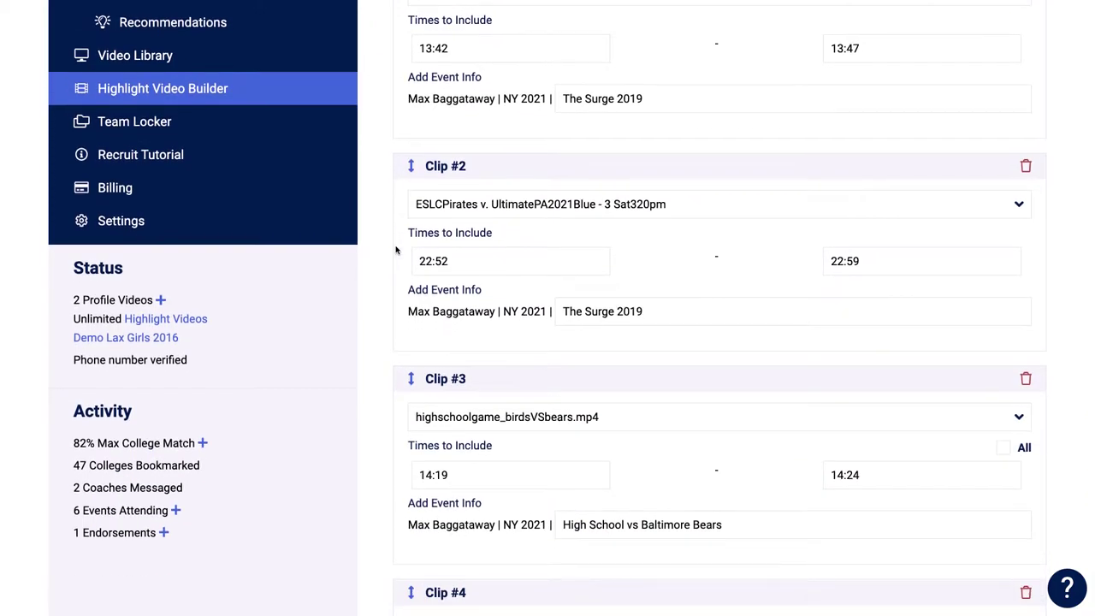
pyautogui.scroll(-4, 393, 450)
pyautogui.scroll(12, 387, 447)
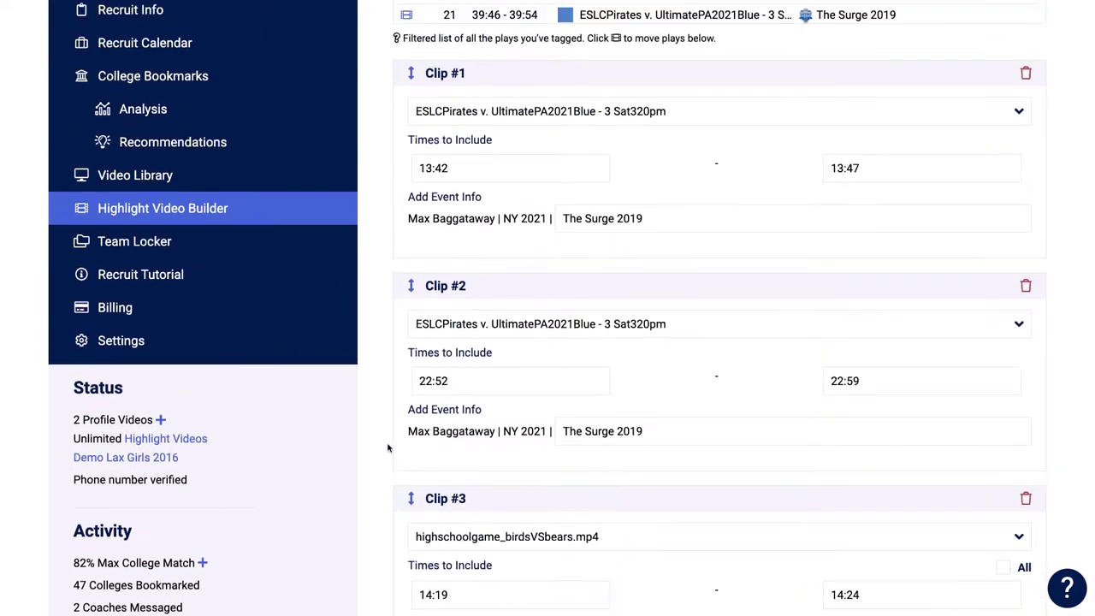
pyautogui.click(597, 174)
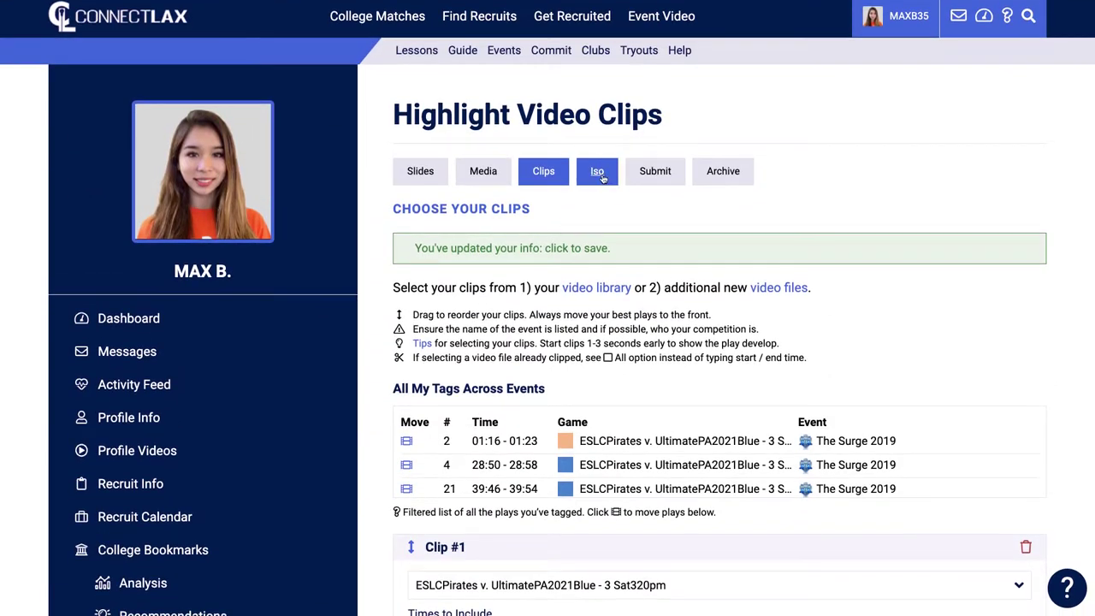
pyautogui.click(633, 196)
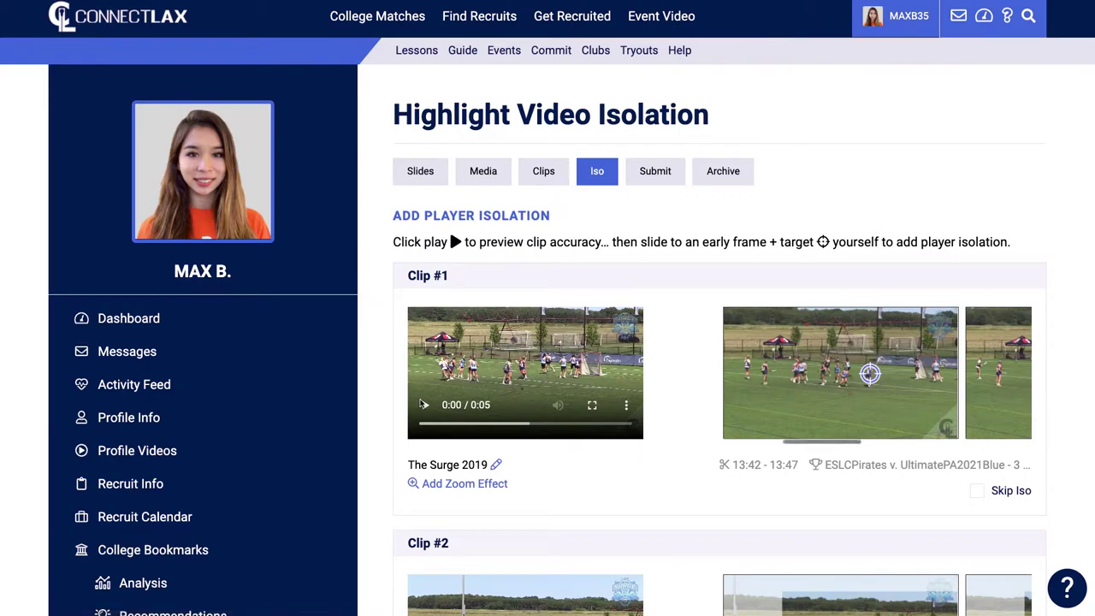
# Preview Clip #1 fullscreen, then return it to normal size
pyautogui.scroll(-2, 398, 424)
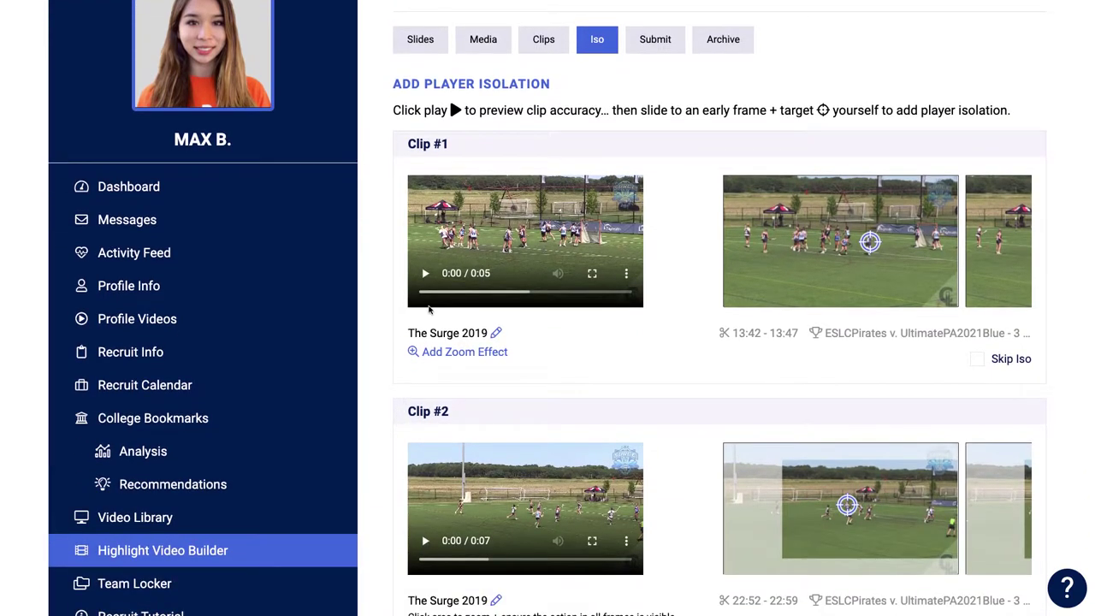
pyautogui.click(425, 274)
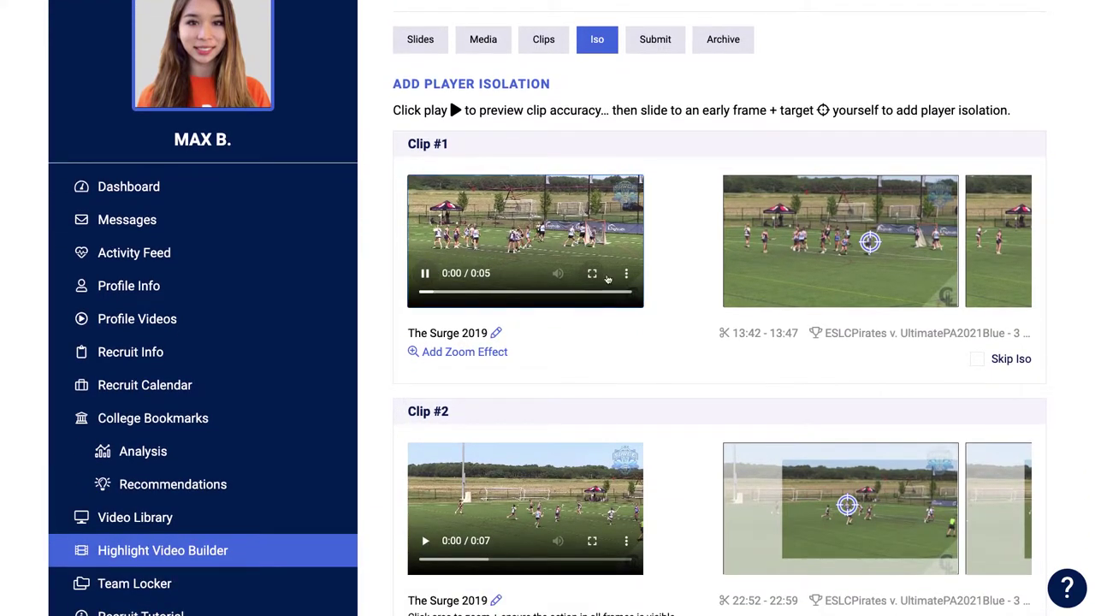
pyautogui.click(593, 274)
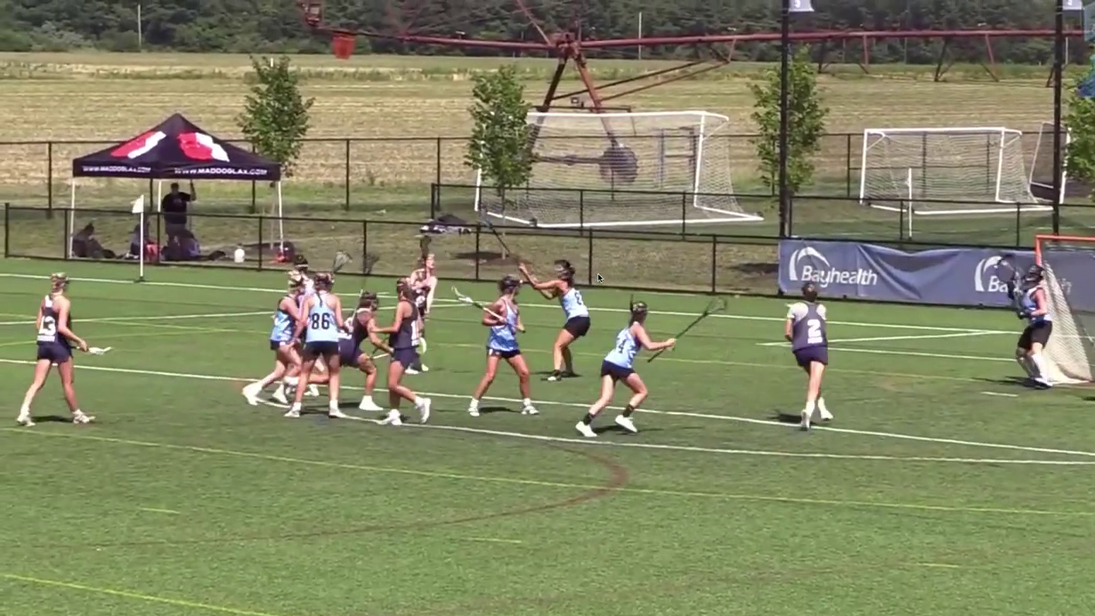
pyautogui.press('Escape')
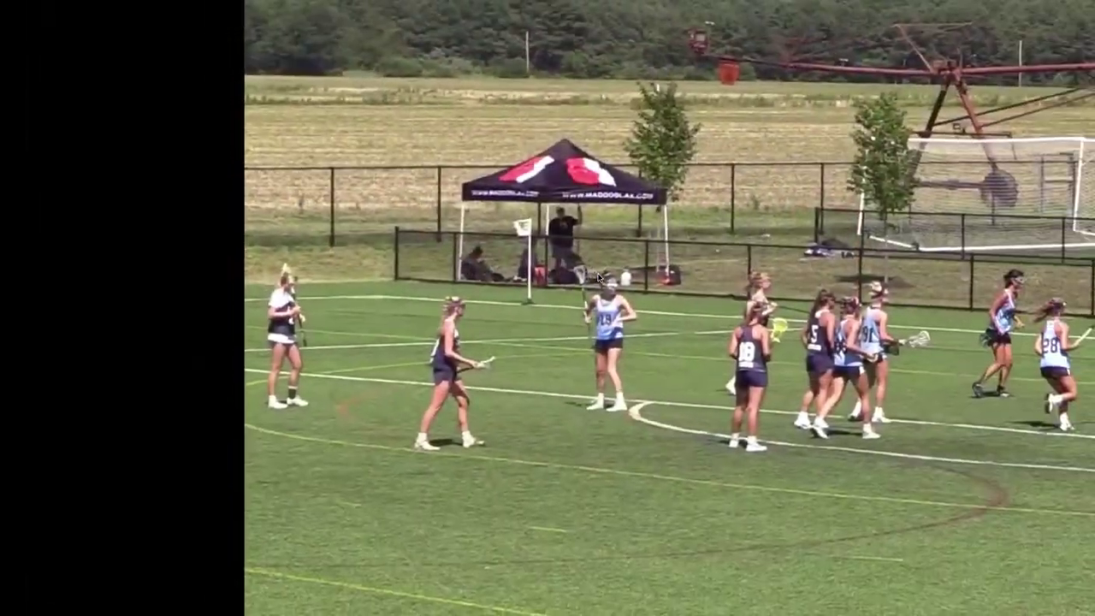
pyautogui.hscroll(5, 757, 278)
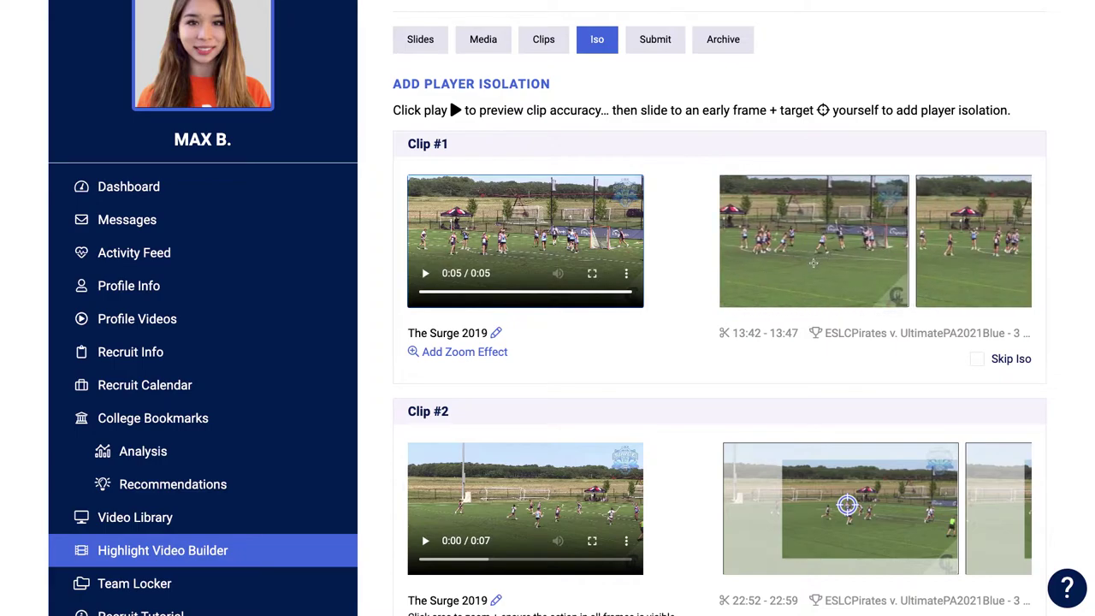
pyautogui.hscroll(-3, 812, 262)
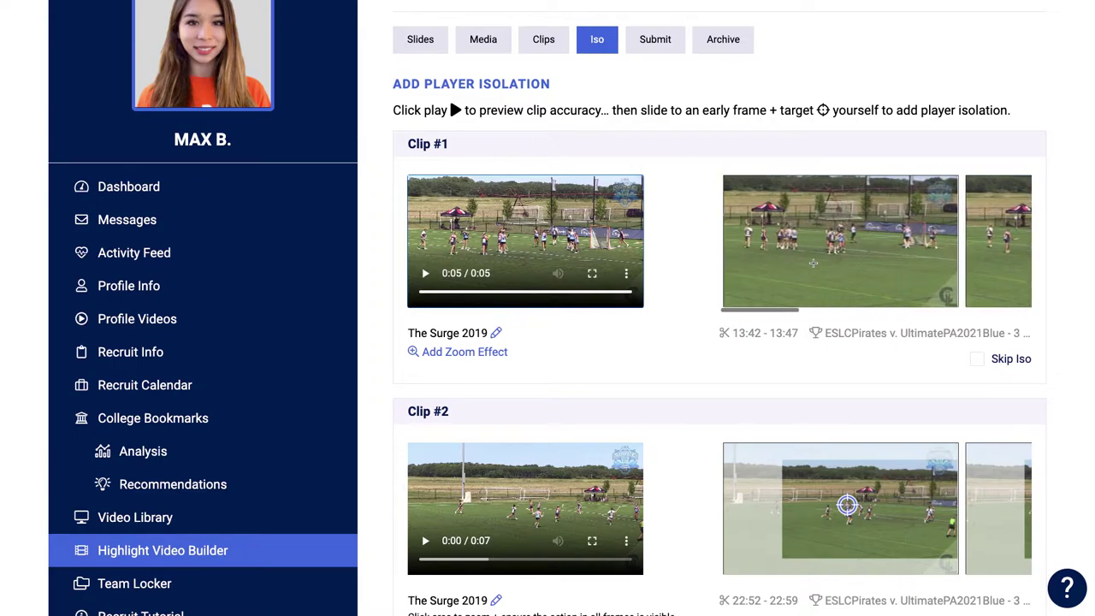
pyautogui.click(832, 238)
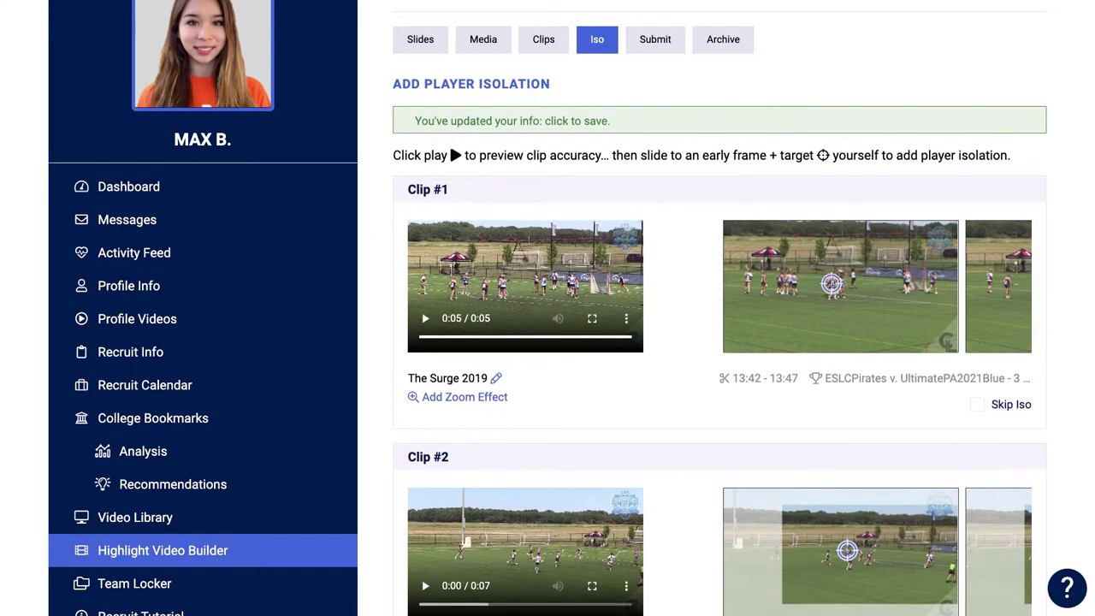
pyautogui.hscroll(3, 842, 325)
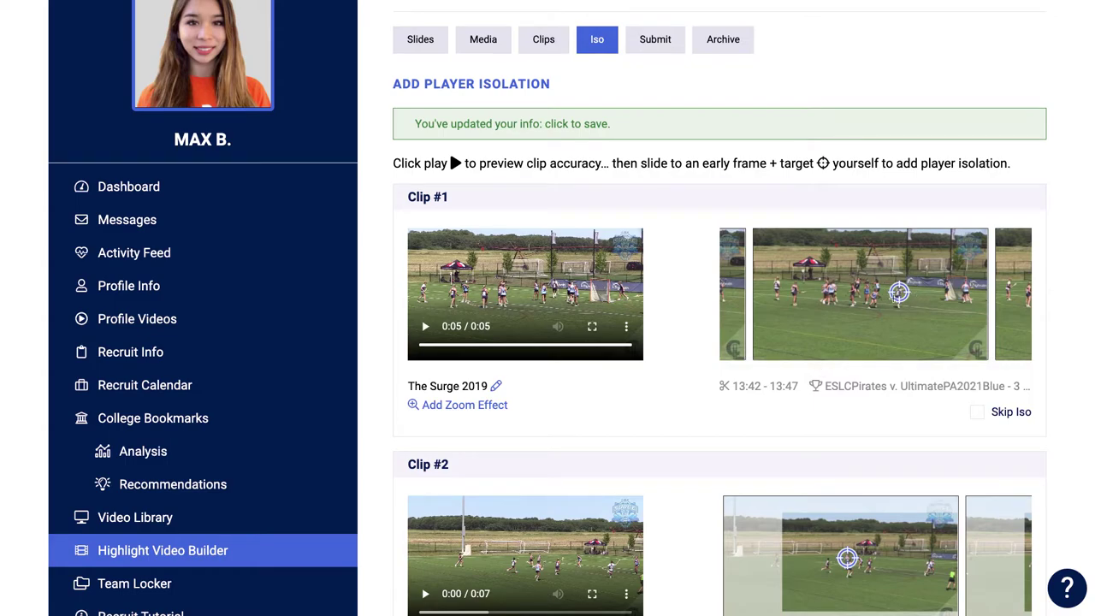
pyautogui.hscroll(5, 875, 293)
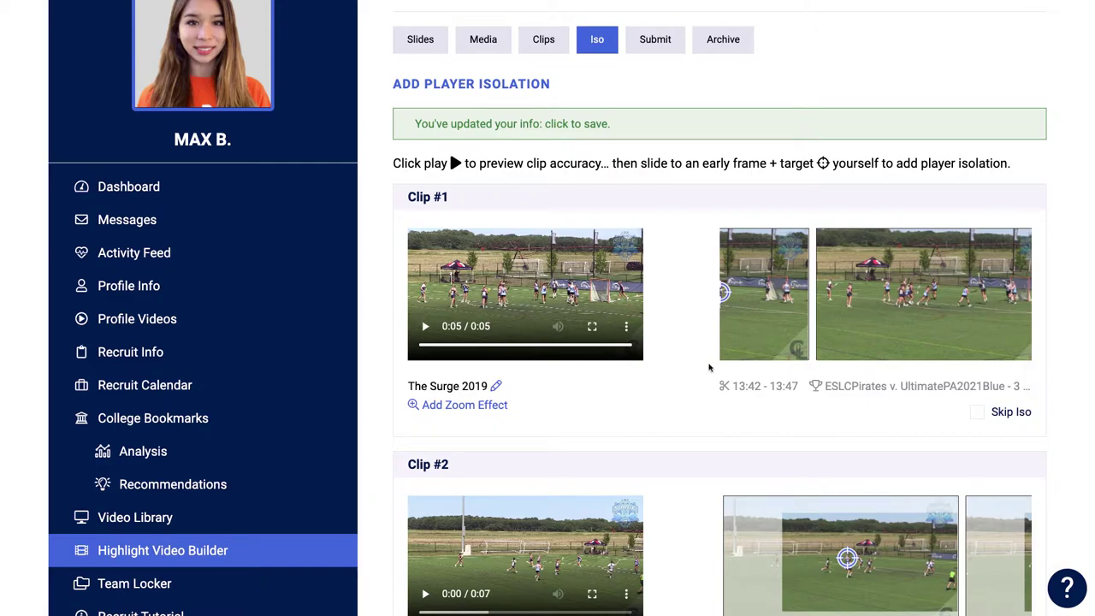
pyautogui.scroll(-3, 679, 371)
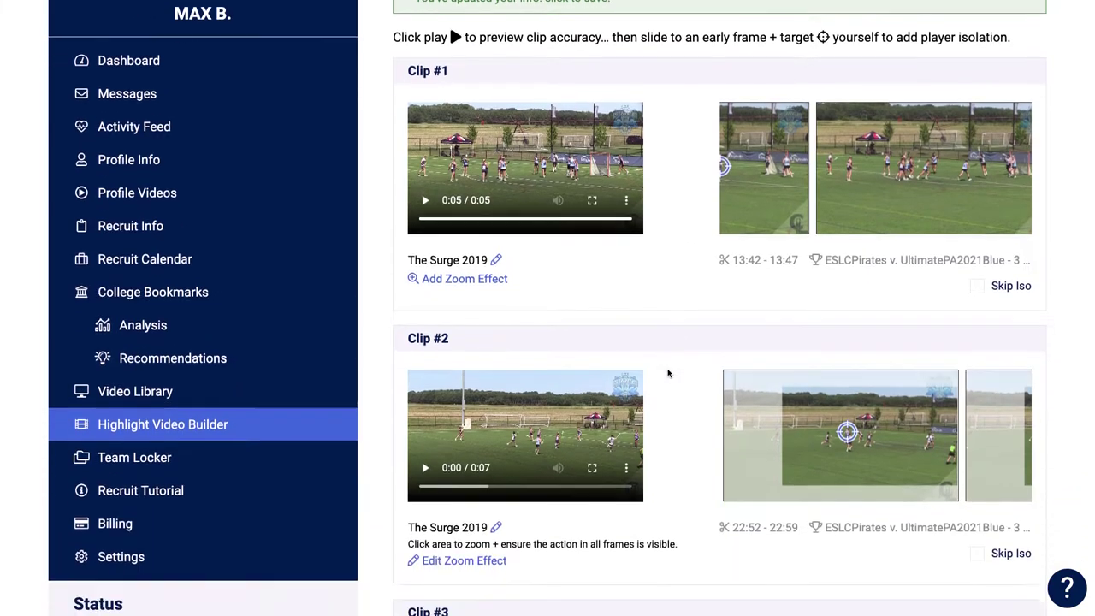
# Preview Clip #2 fullscreen, then set its zoom to the middle-right grid cell
pyautogui.click(426, 336)
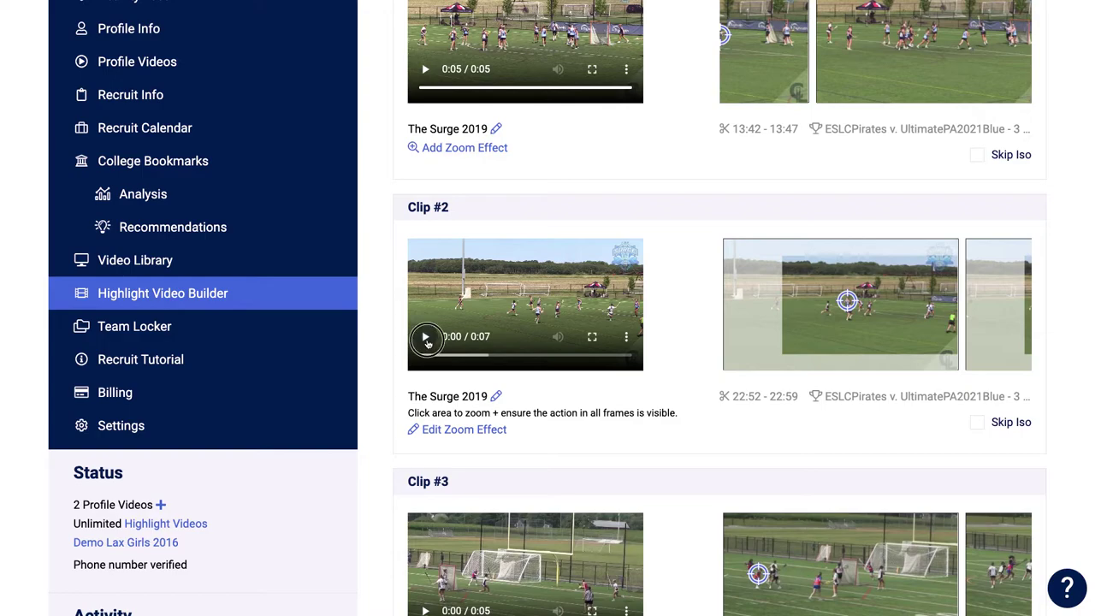
pyautogui.click(593, 338)
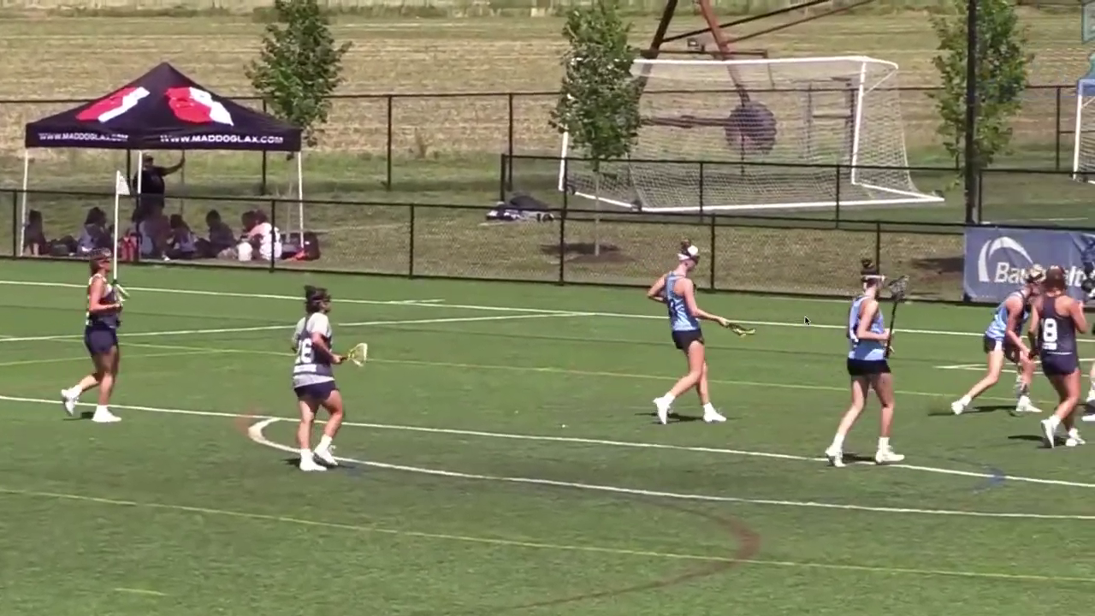
pyautogui.press('Escape')
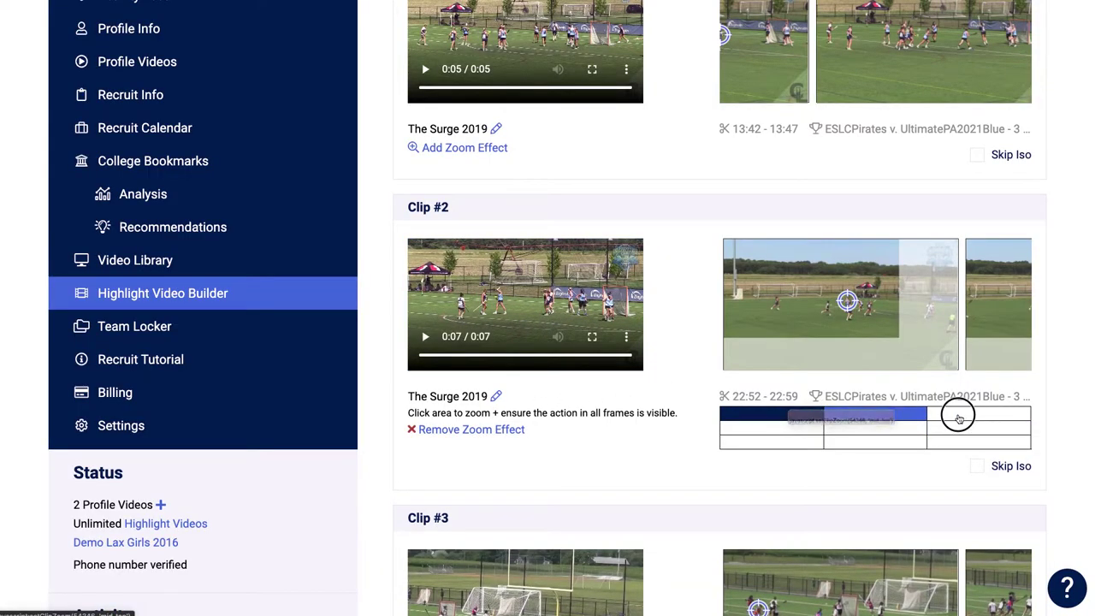
pyautogui.click(958, 415)
pyautogui.click(958, 434)
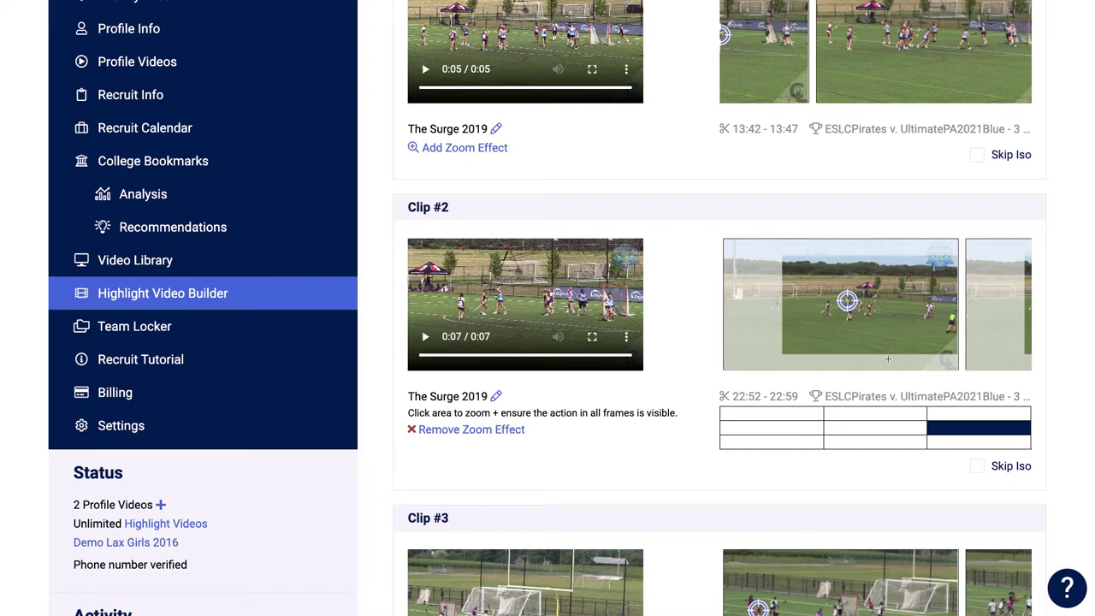
pyautogui.scroll(-4, 693, 362)
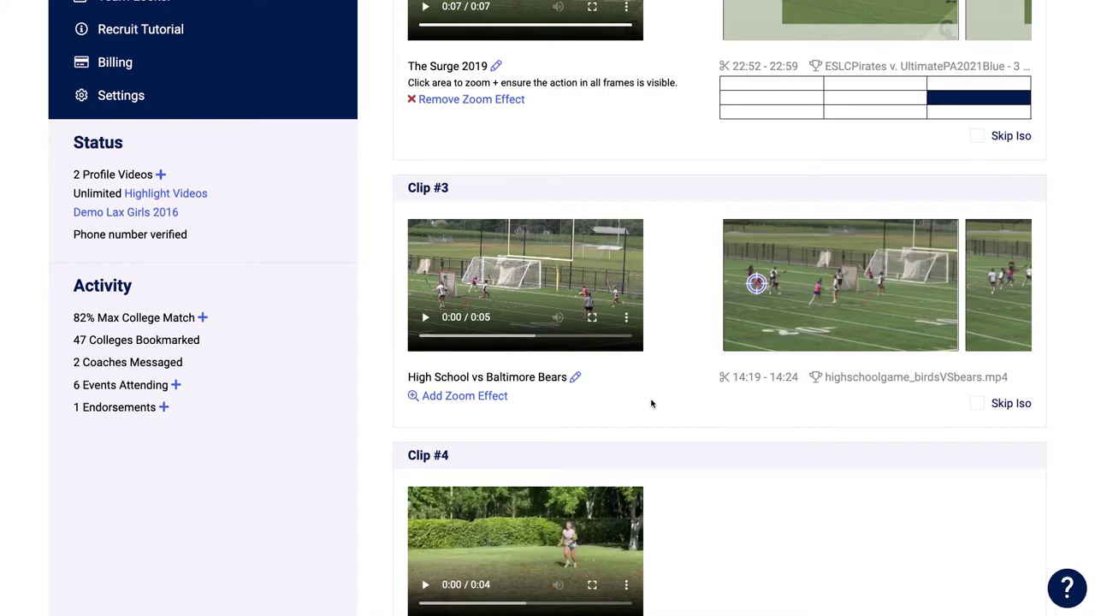
pyautogui.scroll(-3, 651, 404)
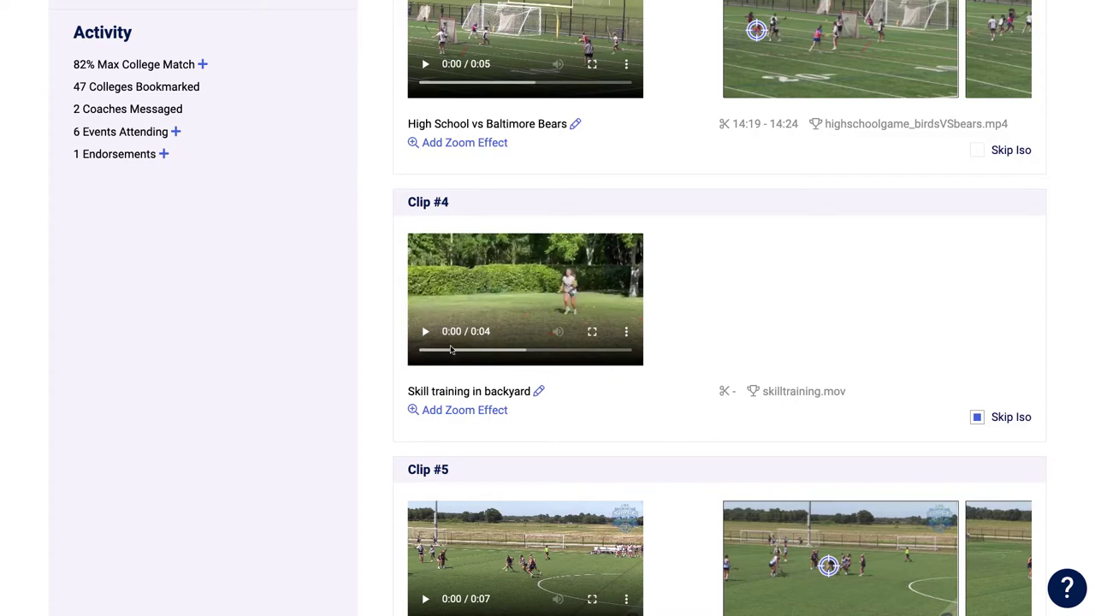
pyautogui.click(977, 418)
pyautogui.click(978, 419)
pyautogui.scroll(15, 887, 395)
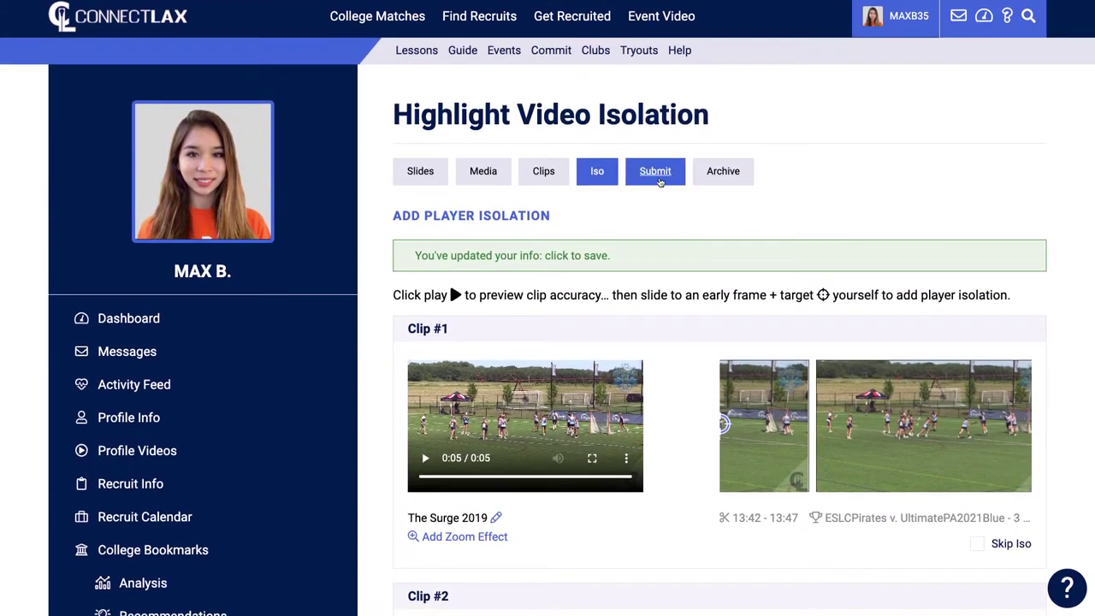
# Go to the Submit step, choosing Leave in the browser dialog, and play Clip #1 and Clip #2
pyautogui.click(656, 175)
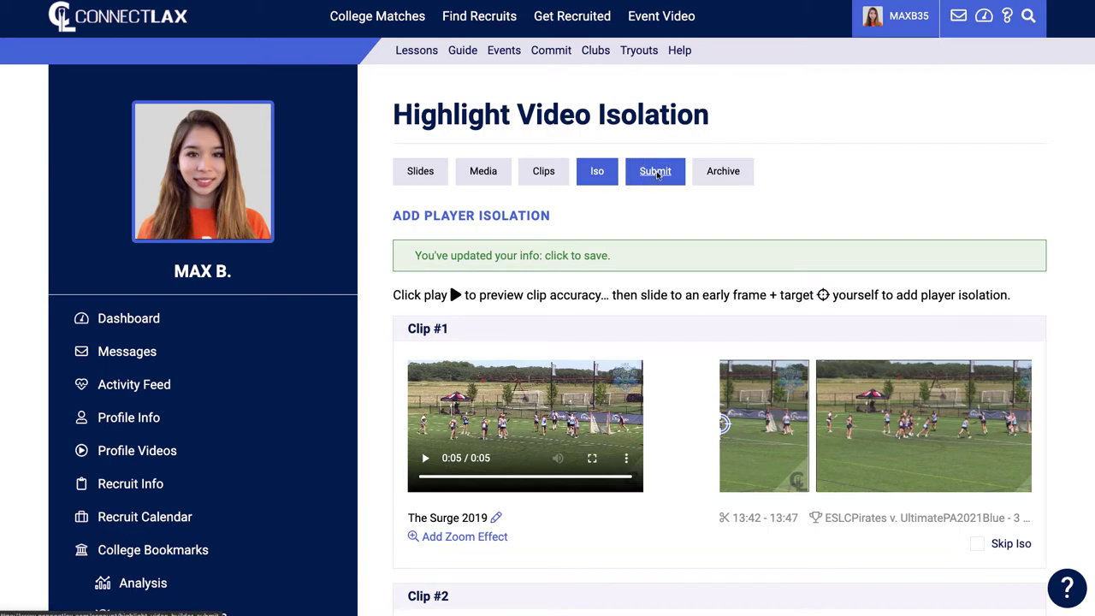
pyautogui.click(641, 193)
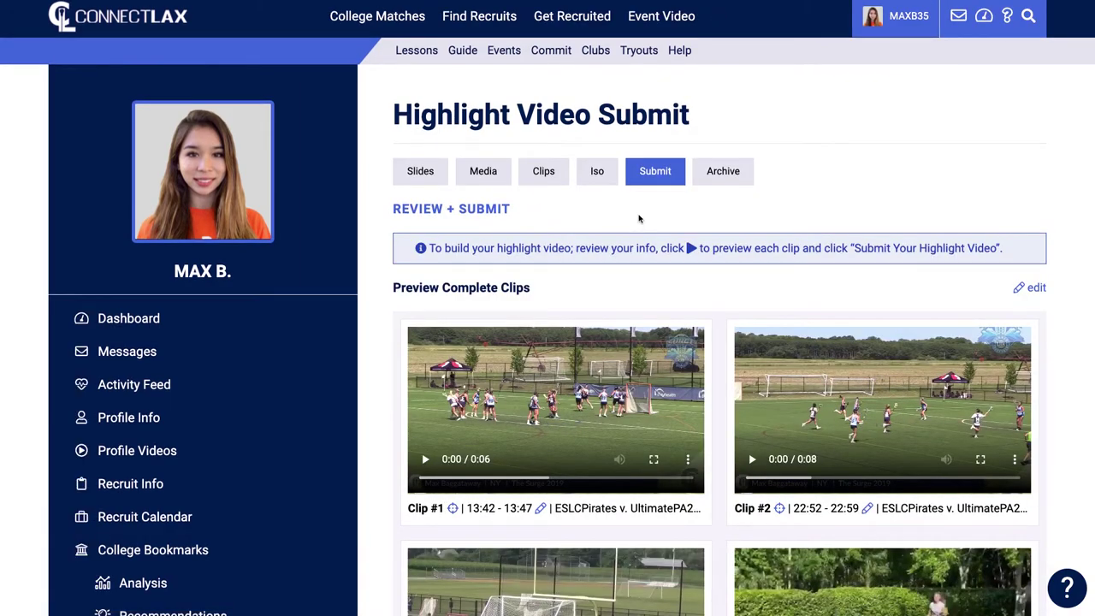
pyautogui.scroll(-2, 635, 280)
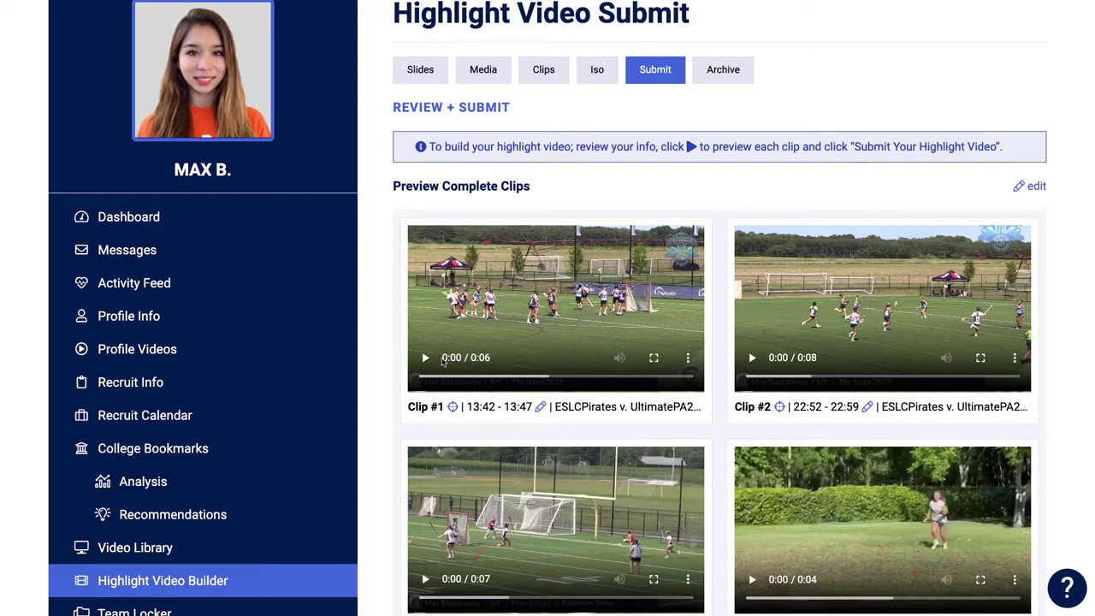
pyautogui.click(425, 360)
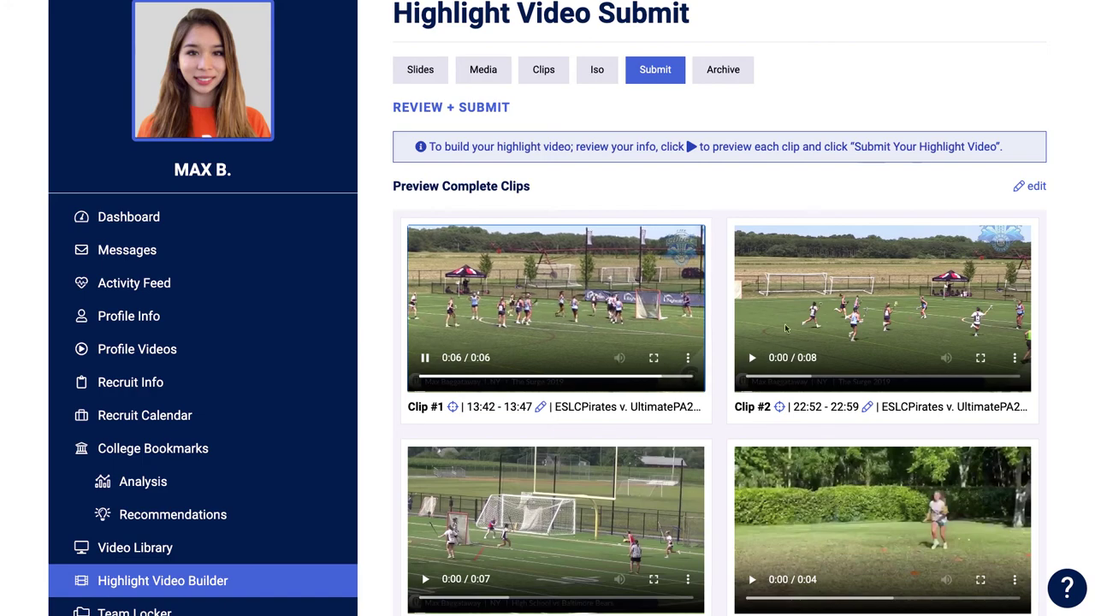
pyautogui.click(753, 359)
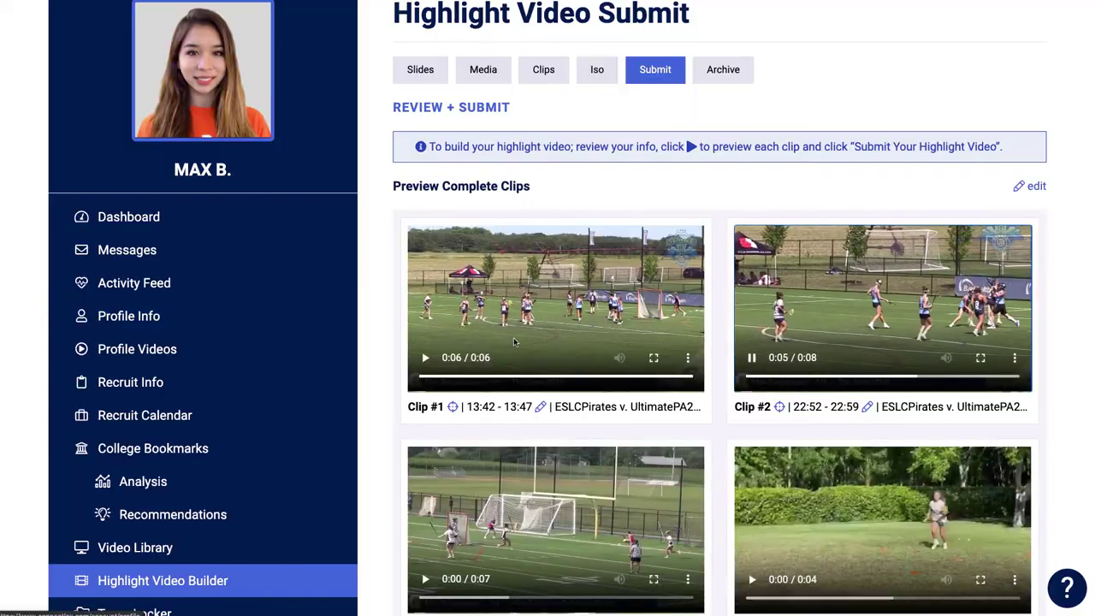
pyautogui.scroll(-3, 377, 436)
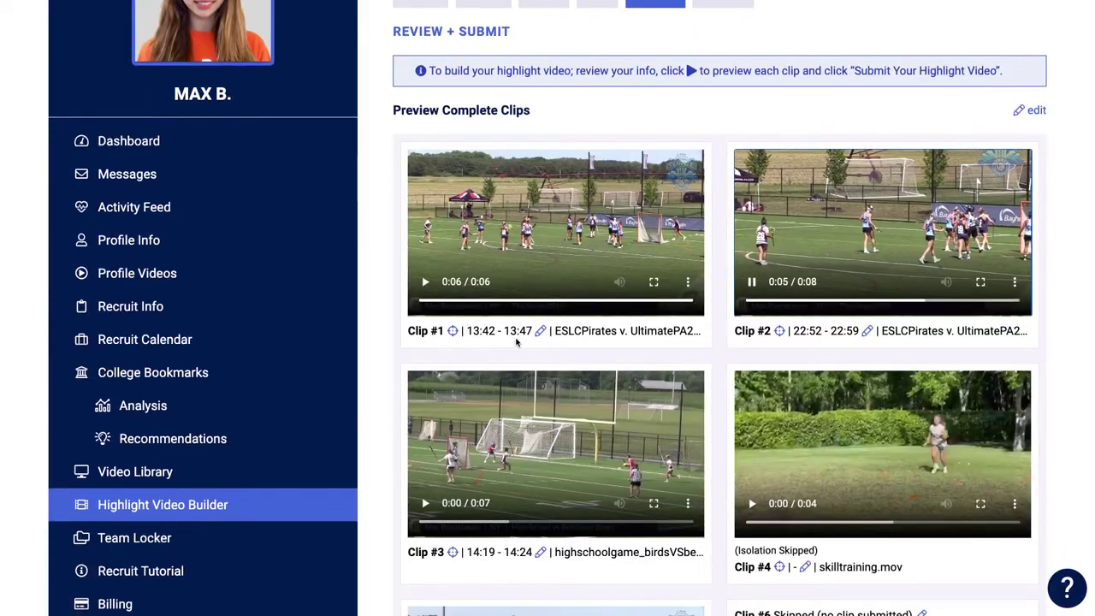
pyautogui.scroll(-3, 520, 423)
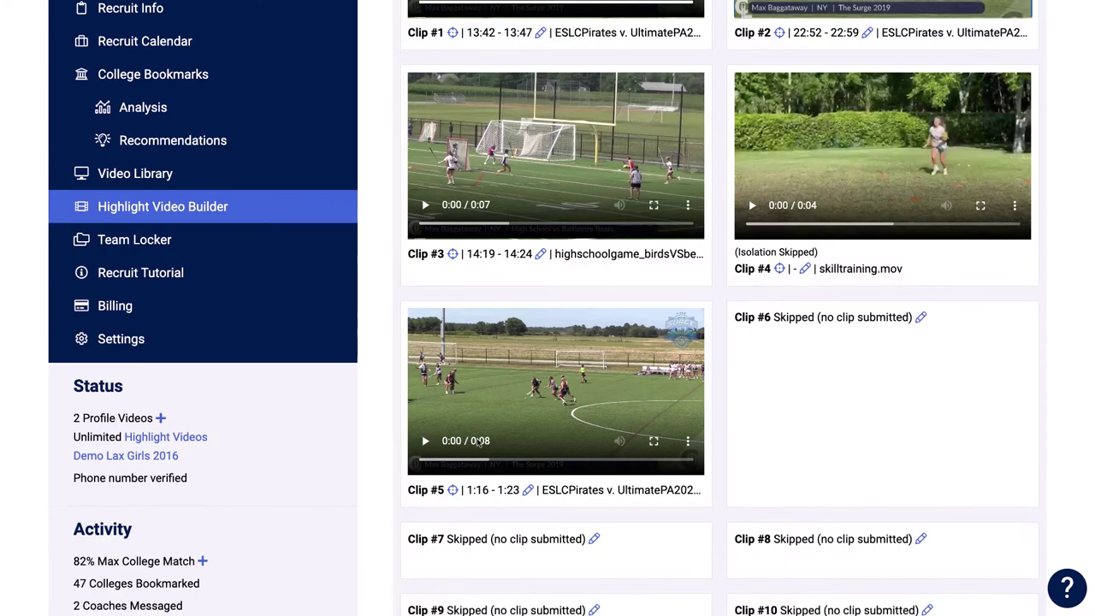
pyautogui.scroll(-8, 384, 454)
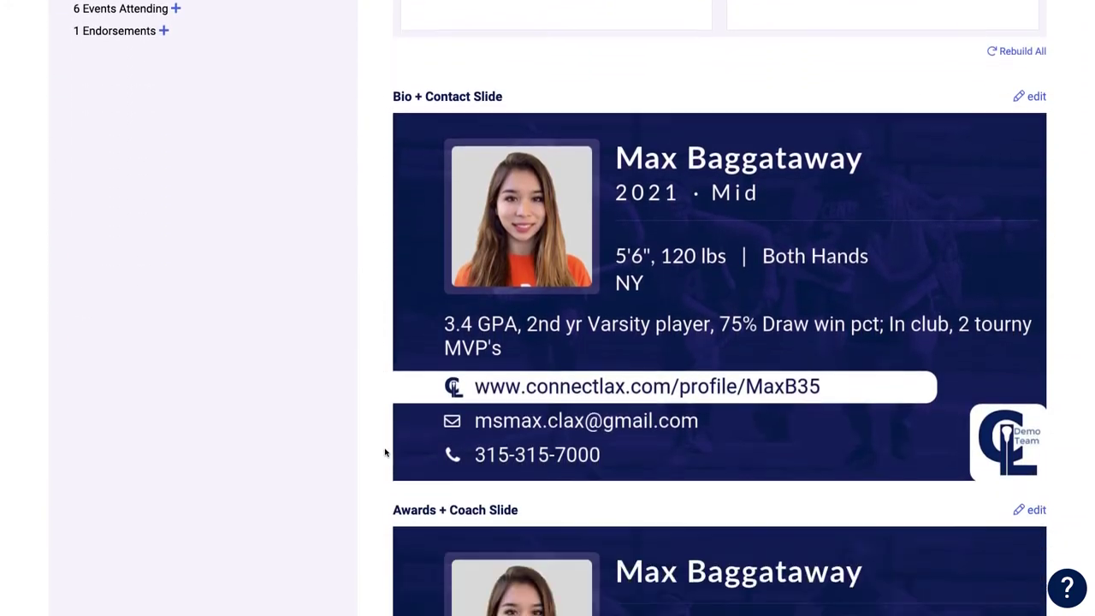
pyautogui.scroll(-10, 324, 299)
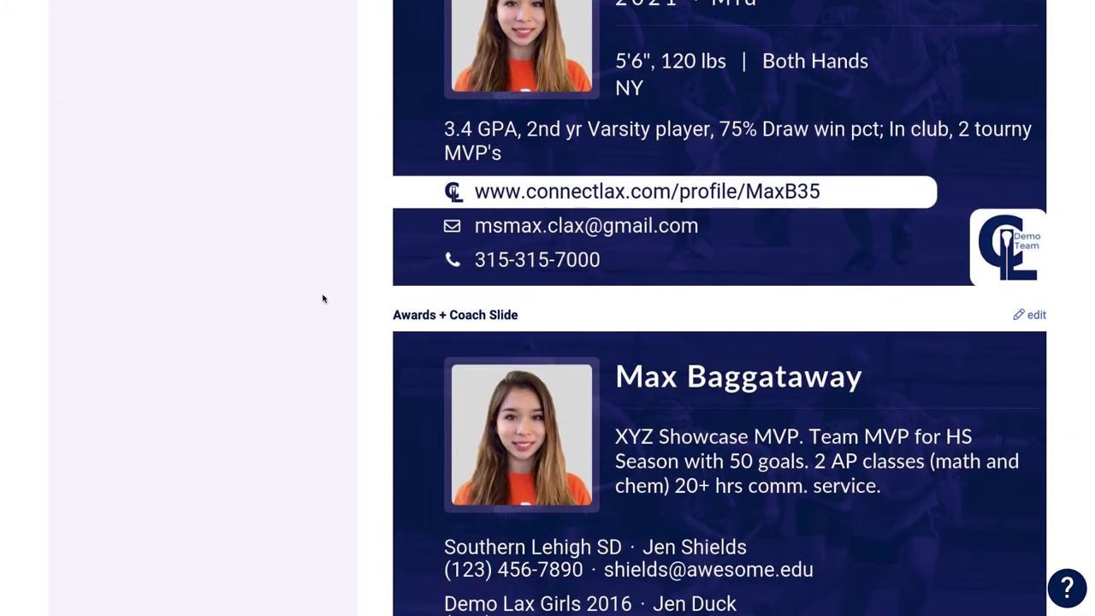
pyautogui.scroll(-1, 323, 298)
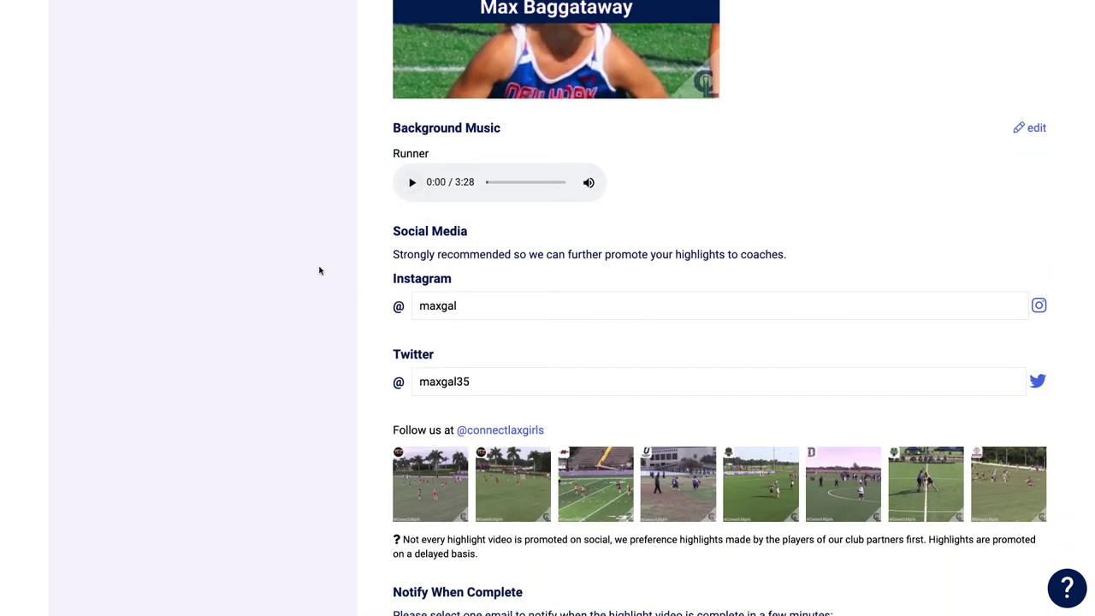
pyautogui.scroll(-1, 330, 306)
pyautogui.moveTo(478, 223); pyautogui.dragTo(383, 219)
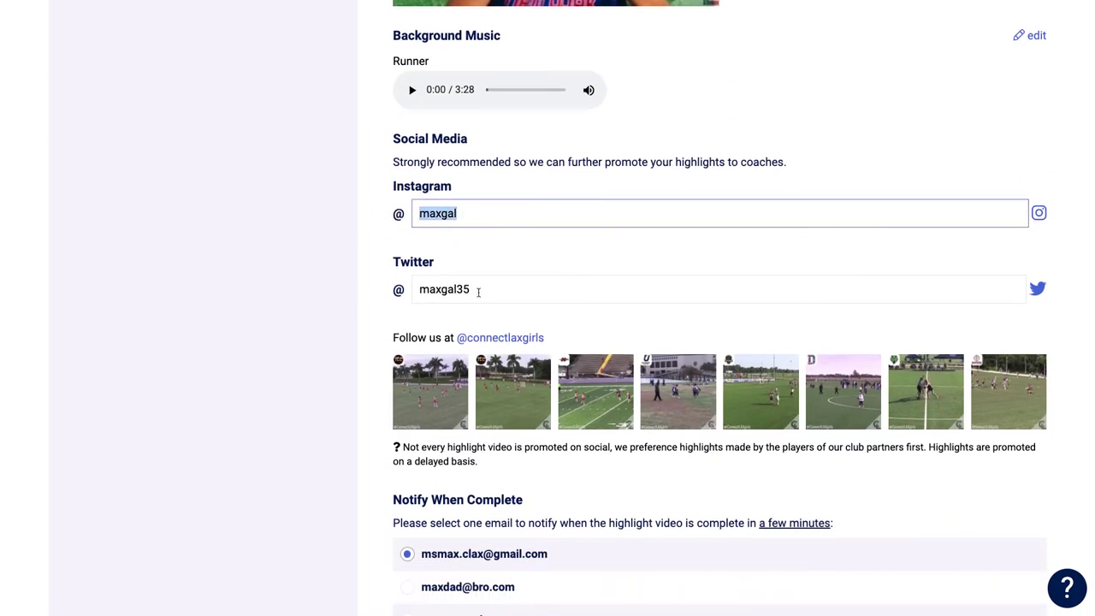
pyautogui.moveTo(478, 291); pyautogui.dragTo(391, 288)
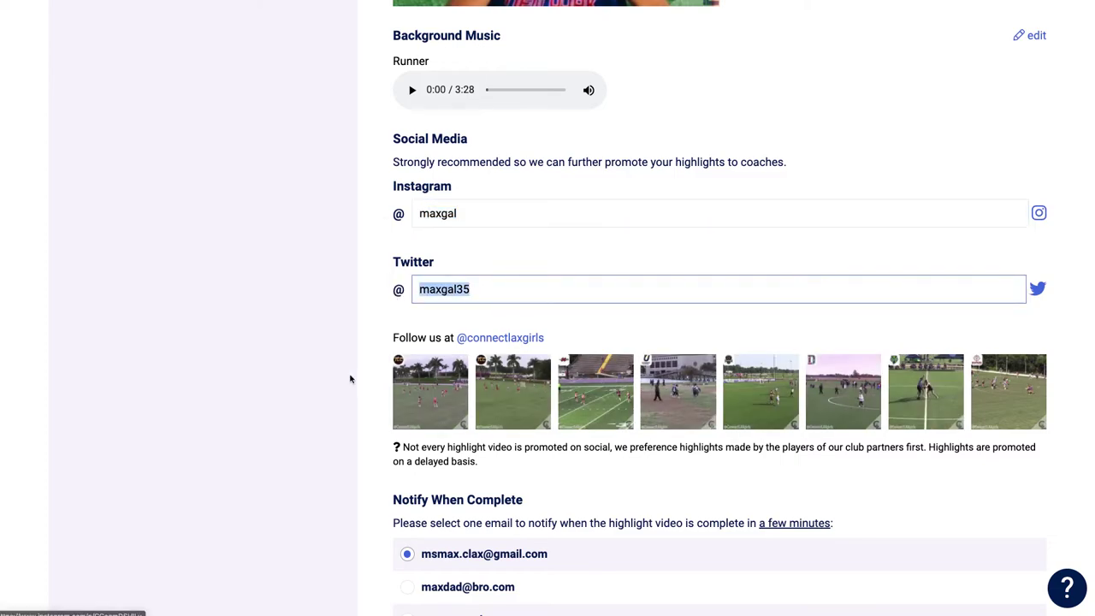
pyautogui.scroll(-3, 350, 379)
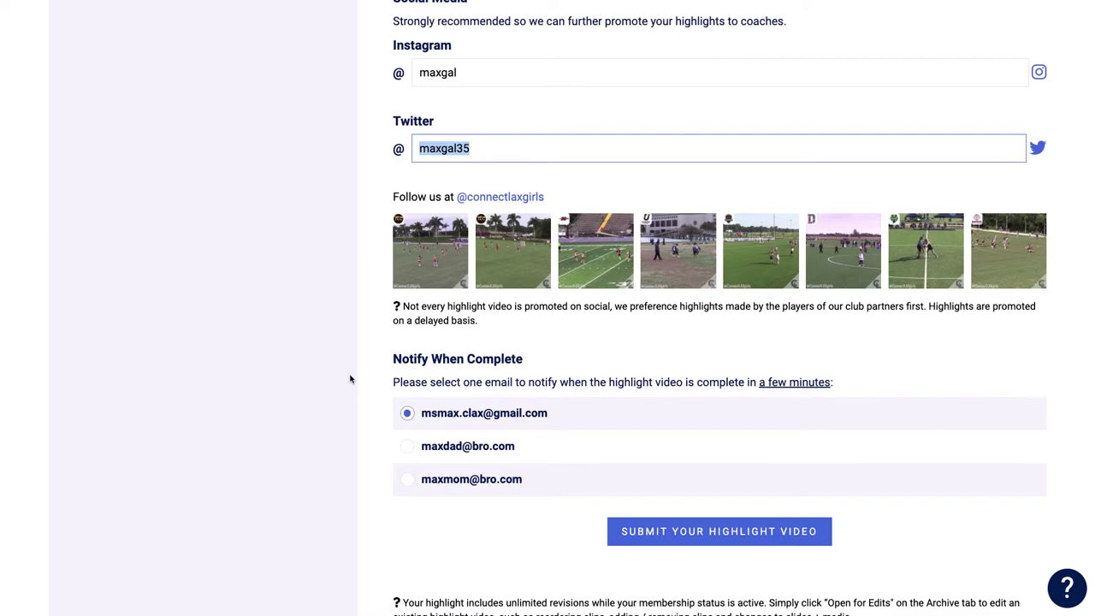
pyautogui.scroll(-3, 349, 379)
pyautogui.moveTo(549, 290); pyautogui.dragTo(470, 286)
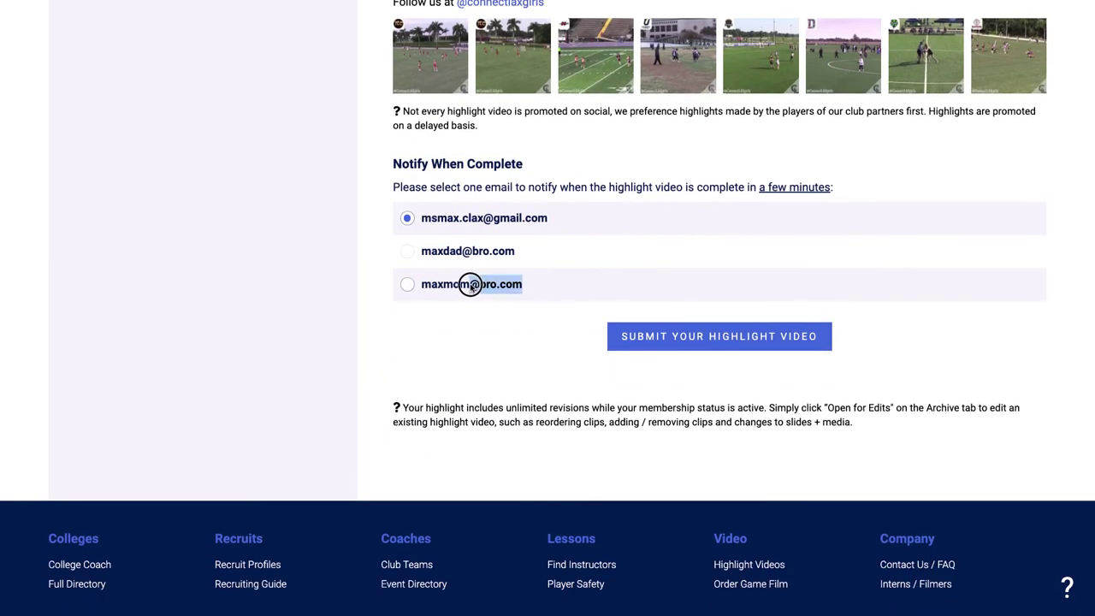
pyautogui.moveTo(528, 254); pyautogui.dragTo(471, 250)
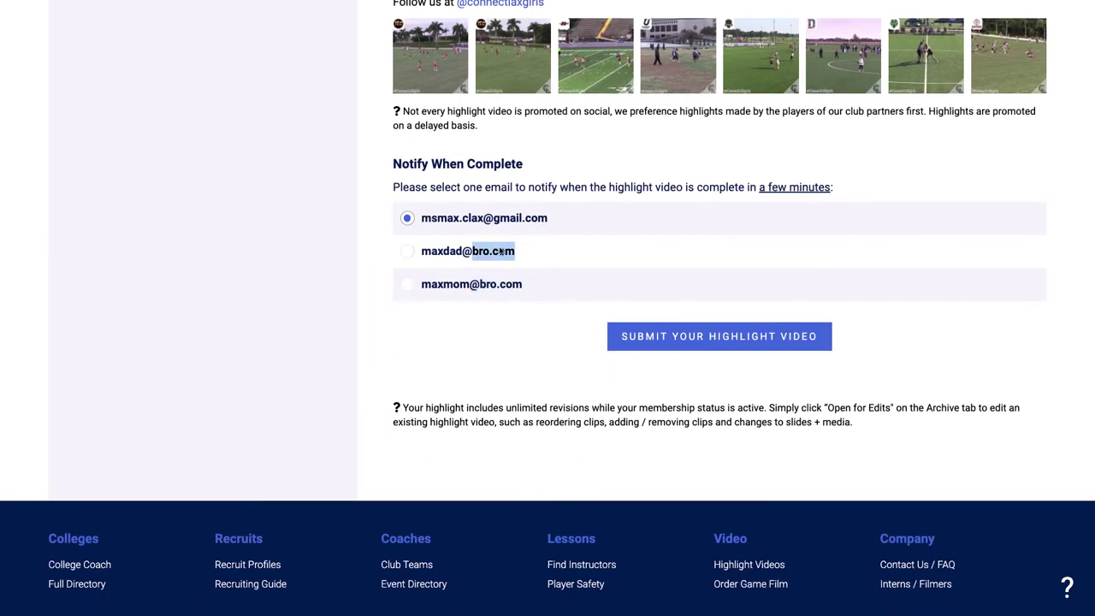
pyautogui.click(499, 318)
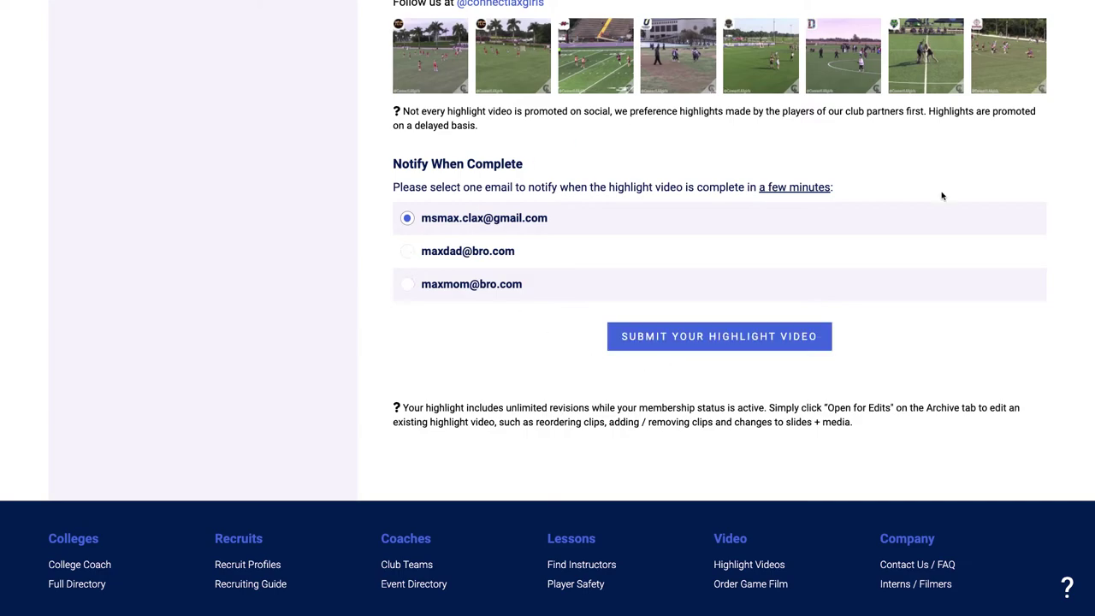
pyautogui.scroll(20, 942, 196)
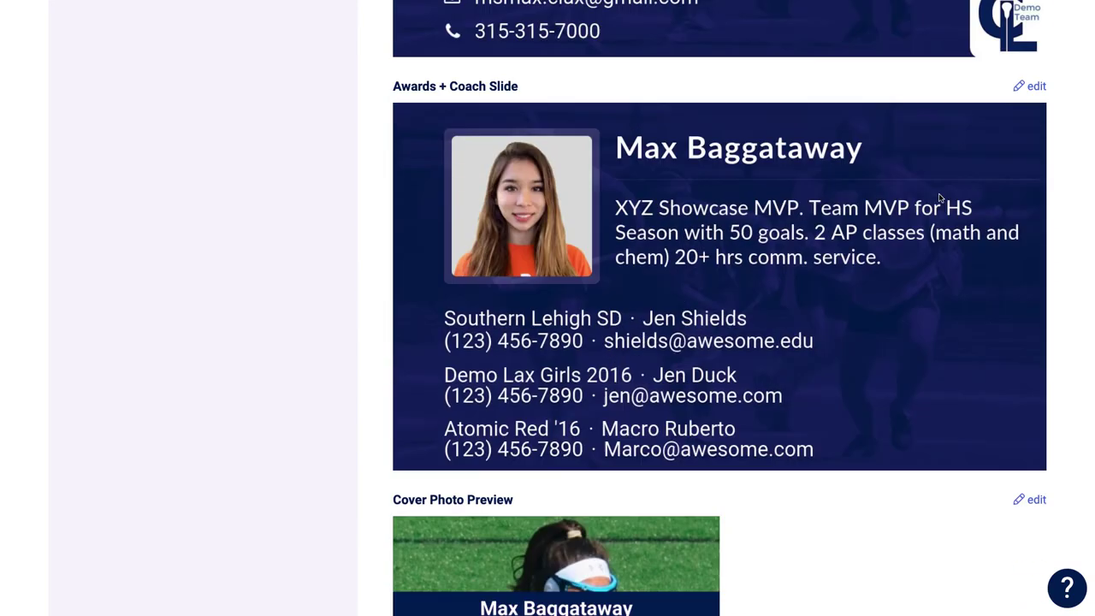
pyautogui.scroll(5, 939, 200)
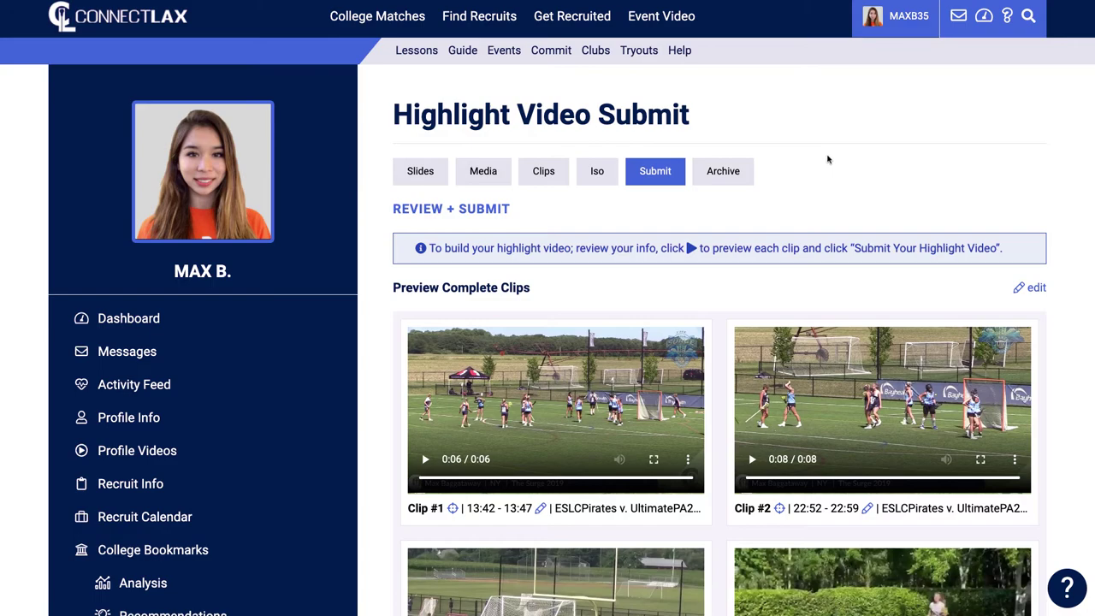
# Browse the Highlight Video Archive, noting the in-progress video and the Video #1 draft's start date
pyautogui.click(722, 173)
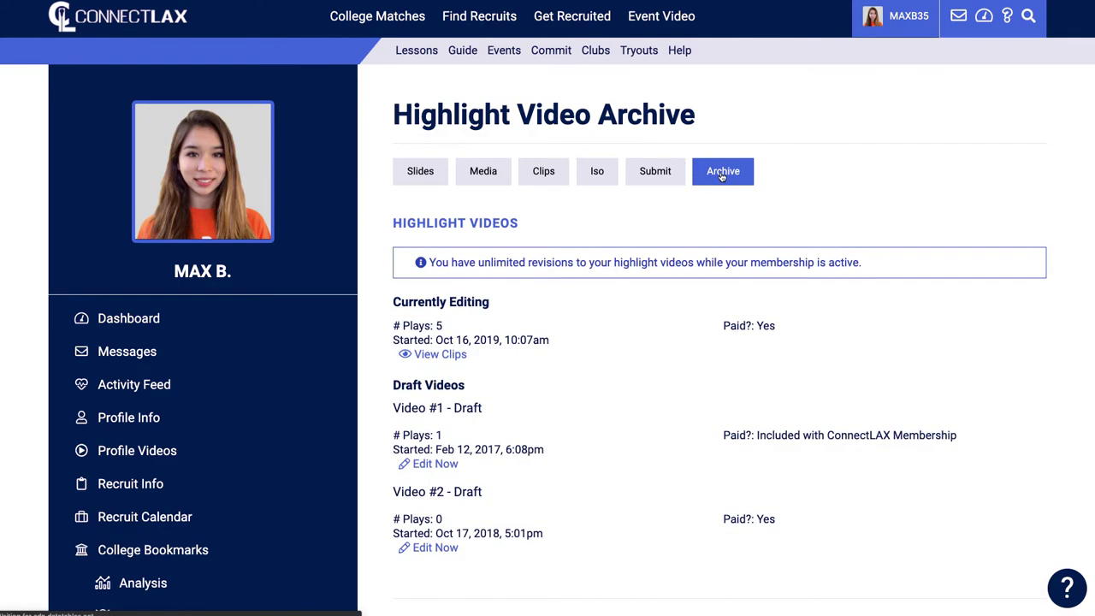
pyautogui.scroll(-2, 542, 212)
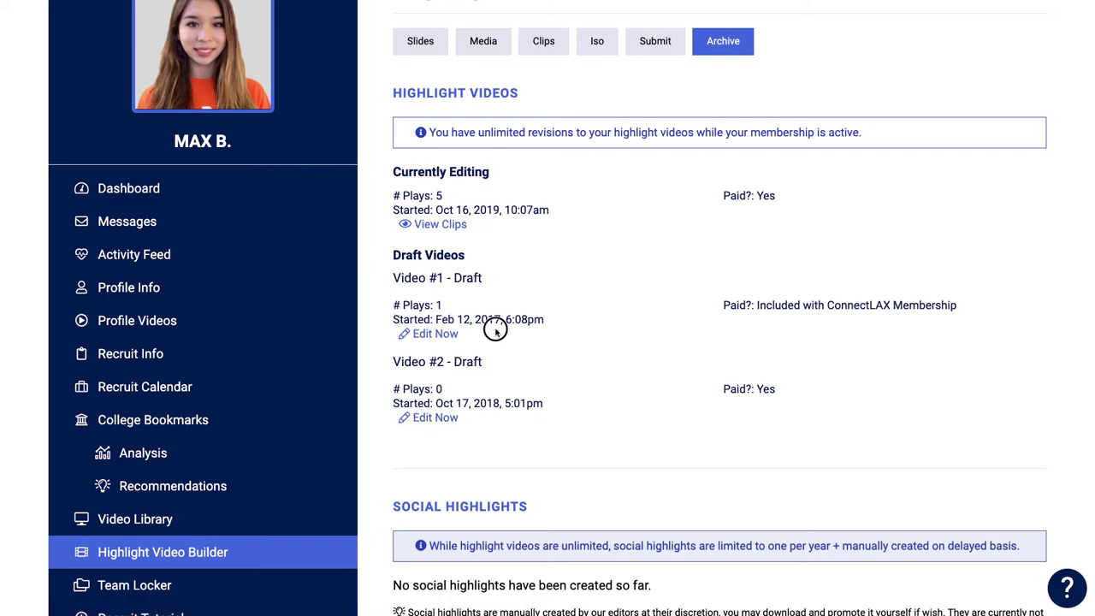
pyautogui.moveTo(499, 329); pyautogui.dragTo(407, 327)
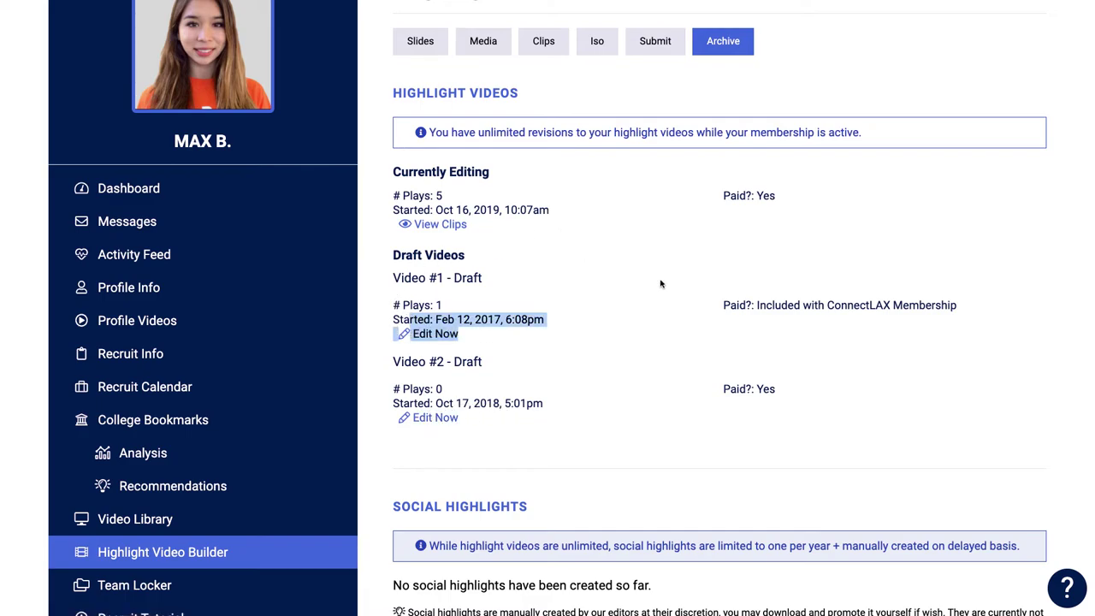
pyautogui.scroll(2, 660, 284)
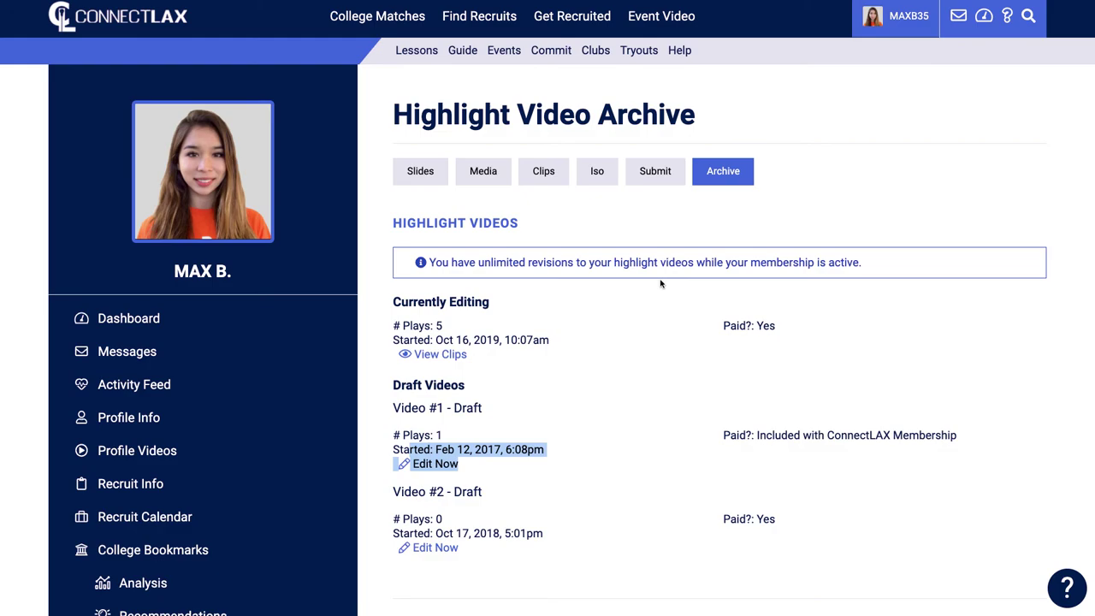
pyautogui.scroll(-3, 650, 296)
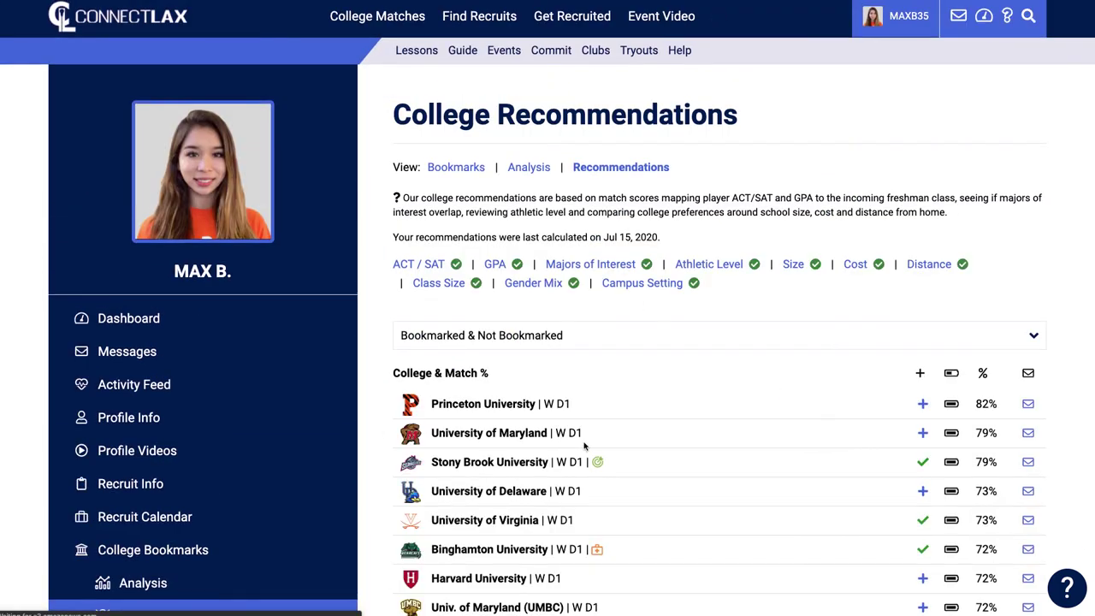
# Review the recommendation criteria and scroll down the college list ranked by match percentage
pyautogui.moveTo(414, 264); pyautogui.dragTo(772, 274)
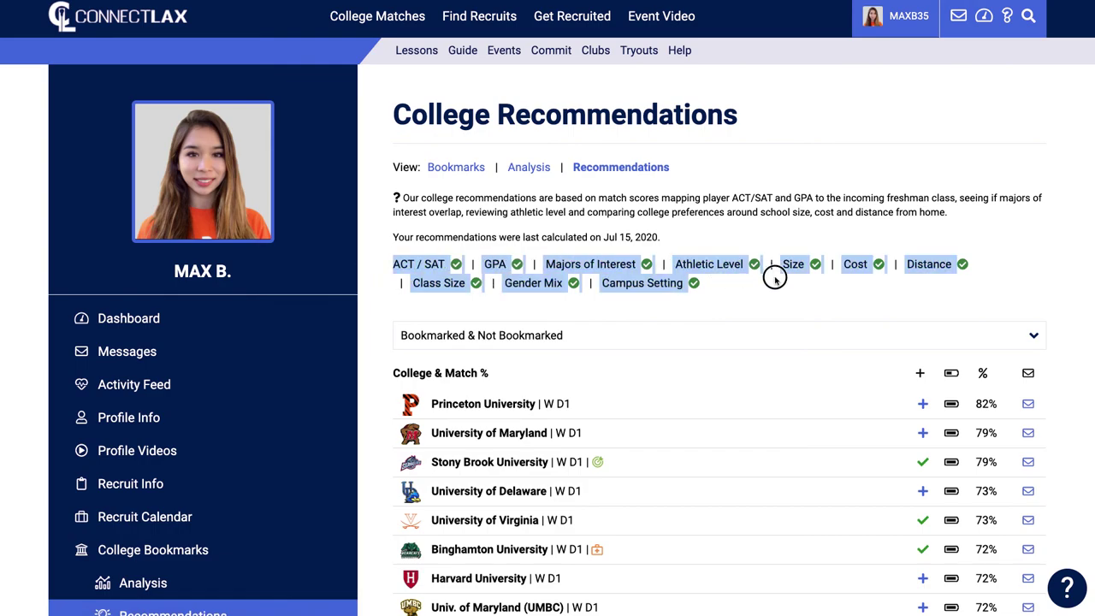
pyautogui.click(775, 288)
pyautogui.scroll(-3, 791, 295)
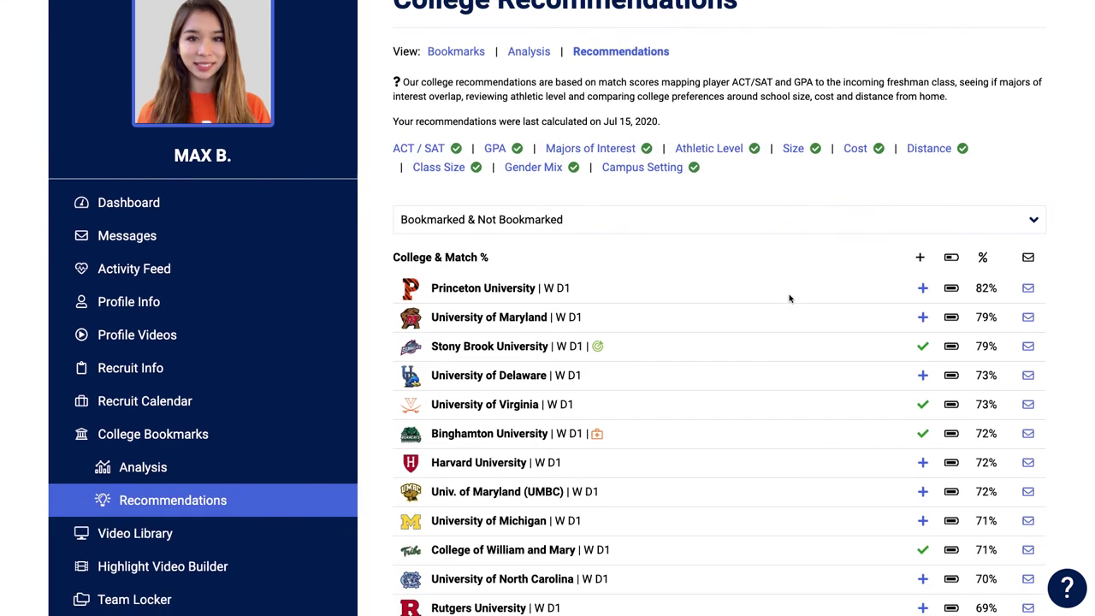